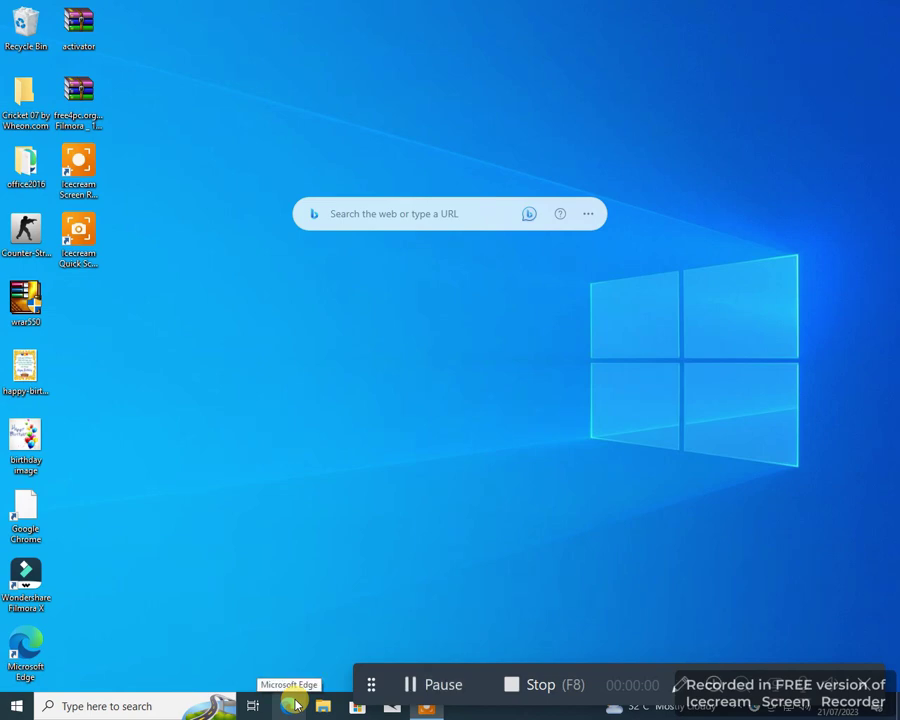
# - In Edge, search Bing for 'pak urdu installer' by picking the address-bar suggestion
pyautogui.click(293, 705)
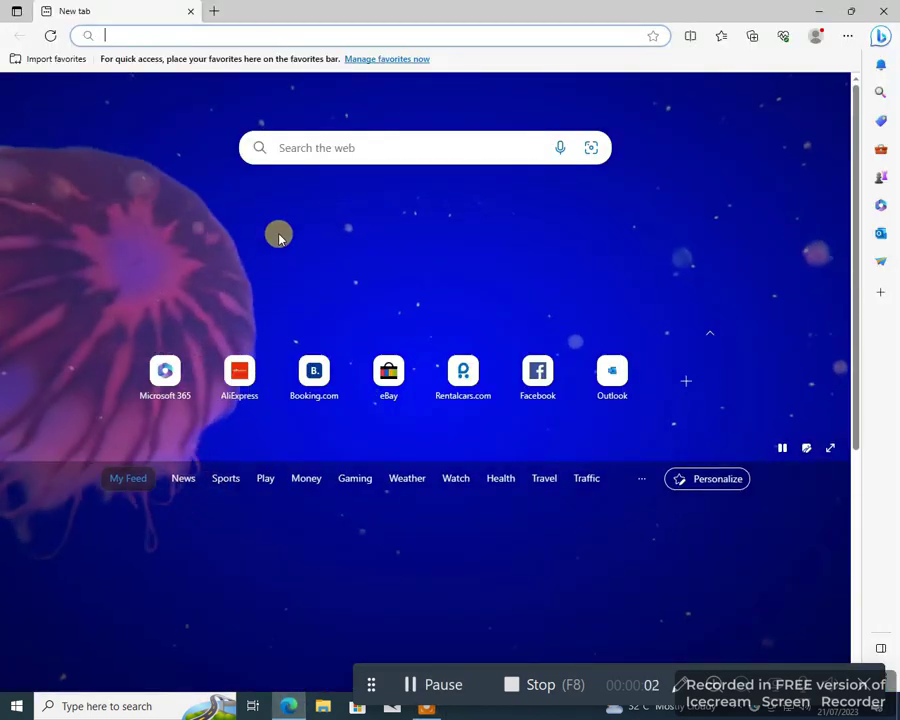
pyautogui.write('pak urdu')
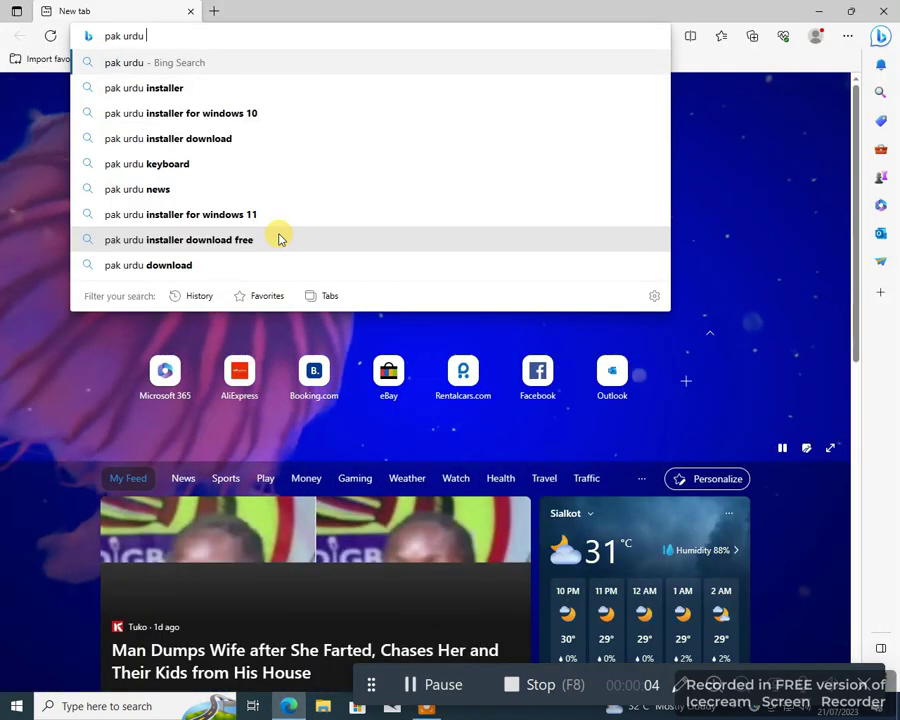
pyautogui.press('Down')
pyautogui.press('Return')
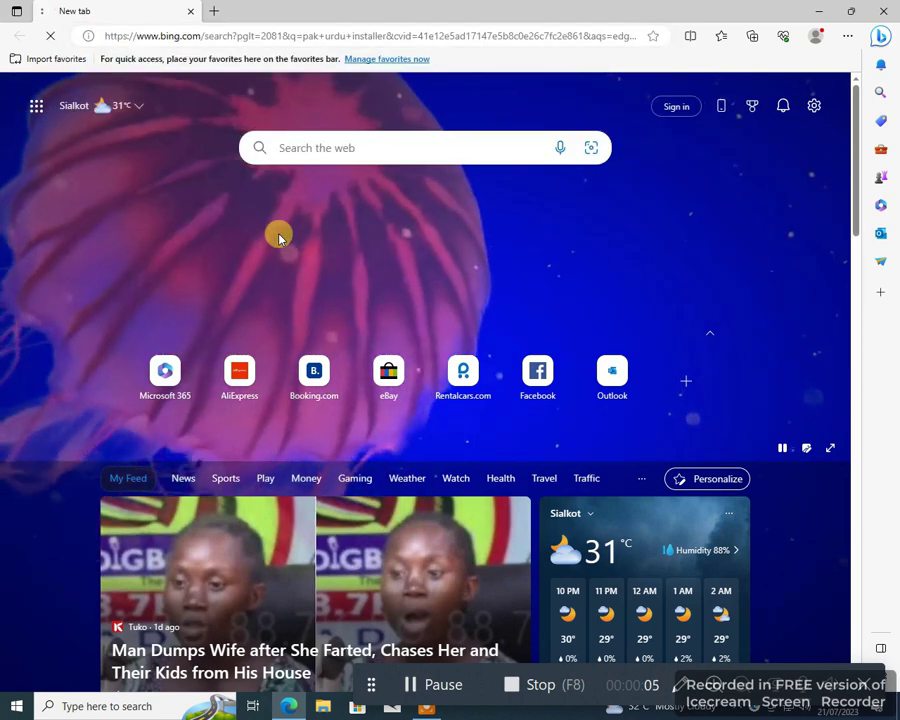
# - Open the mbilalm.com result and reach its MediaFire, cNet and SoftPedia download links
pyautogui.click(257, 208)
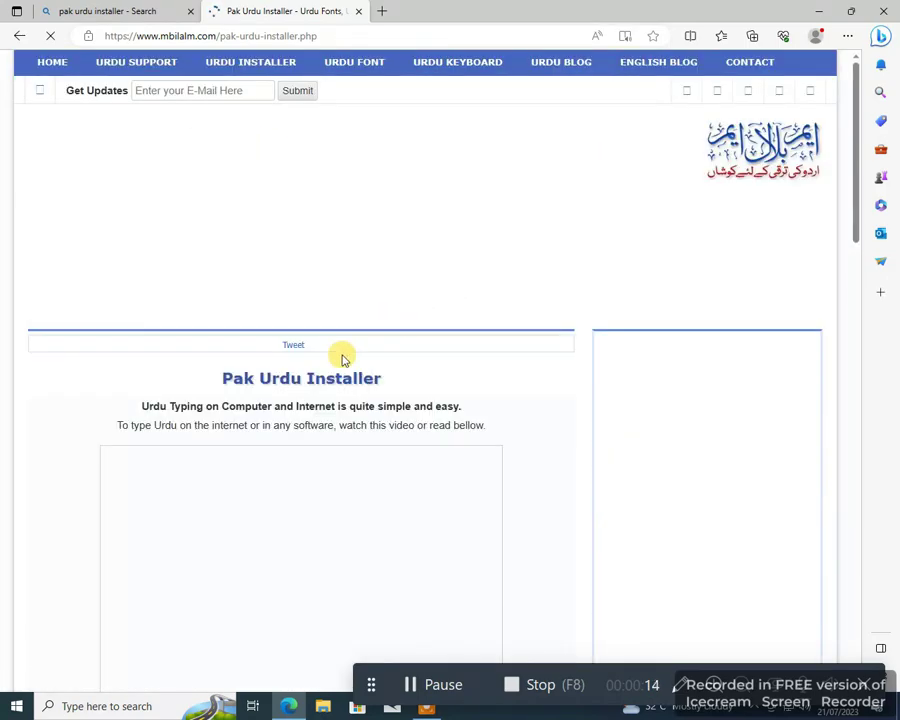
pyautogui.scroll(-3, 297, 385)
pyautogui.scroll(-2, 297, 383)
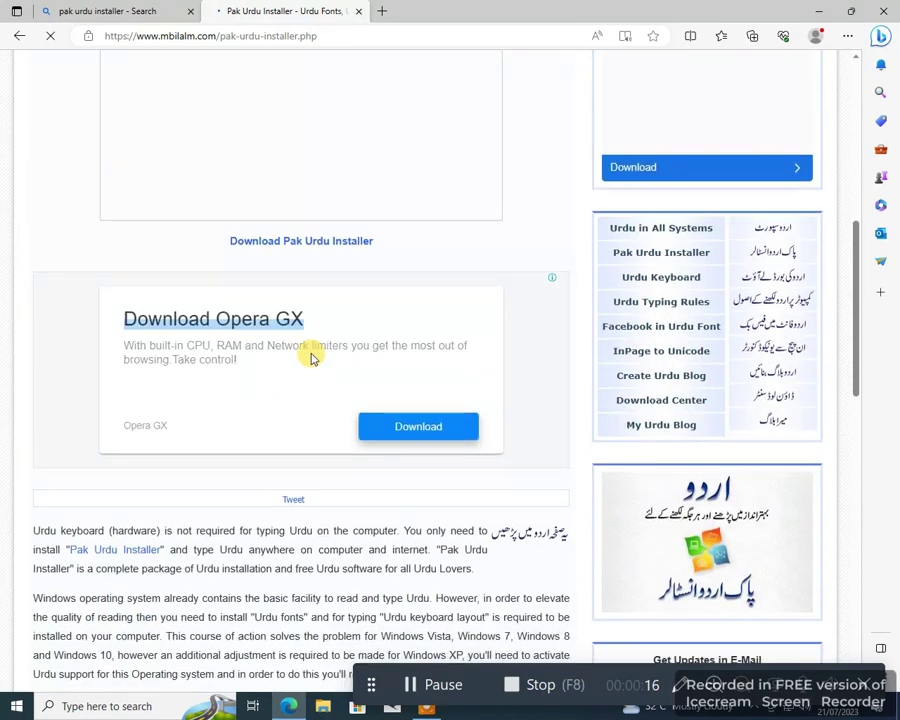
pyautogui.click(293, 243)
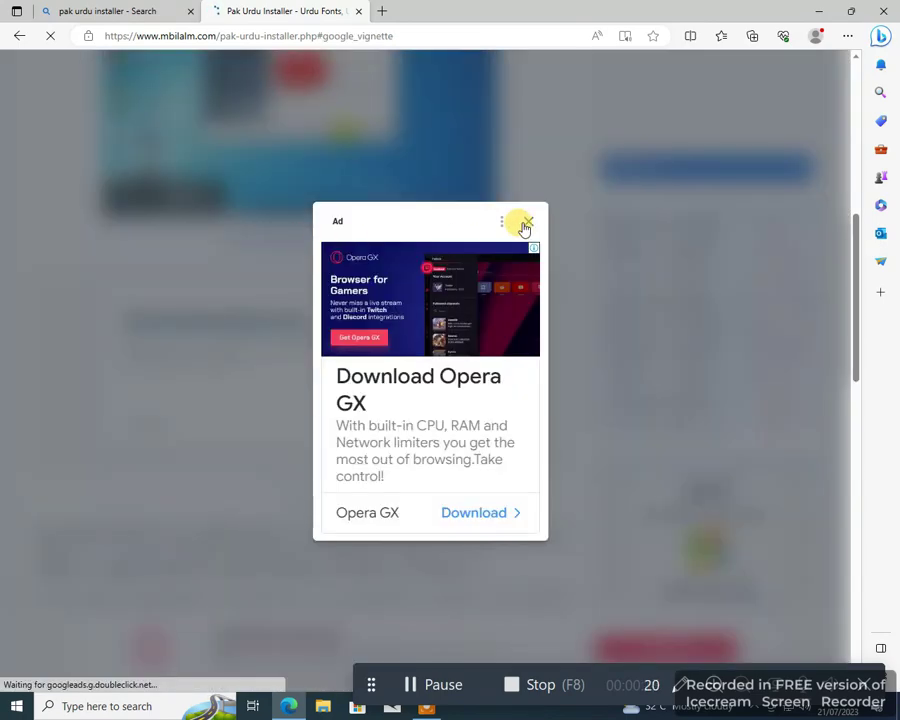
pyautogui.click(528, 222)
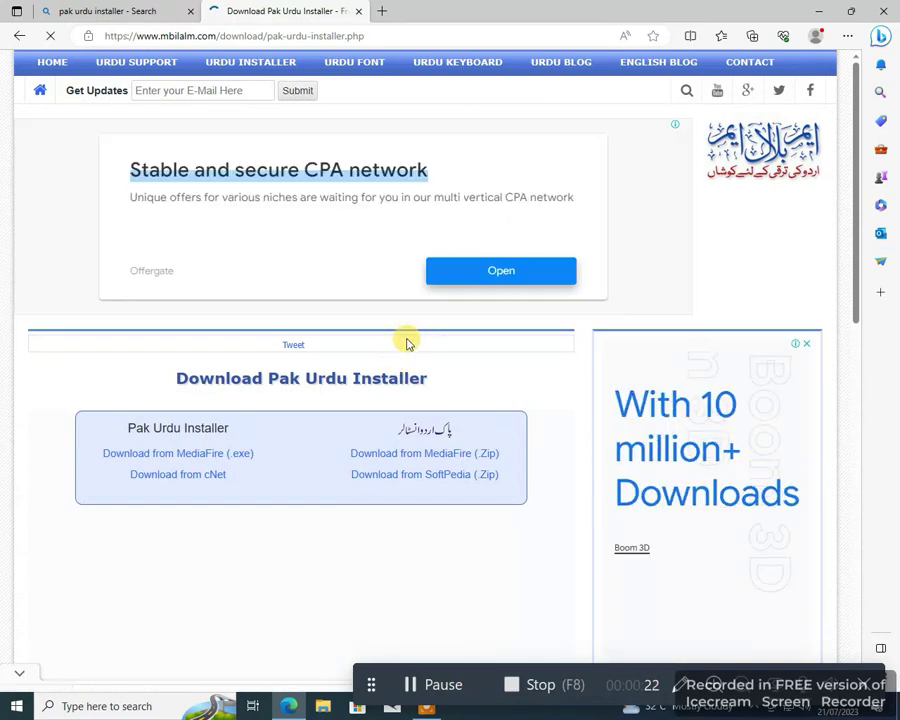
pyautogui.scroll(-1, 344, 401)
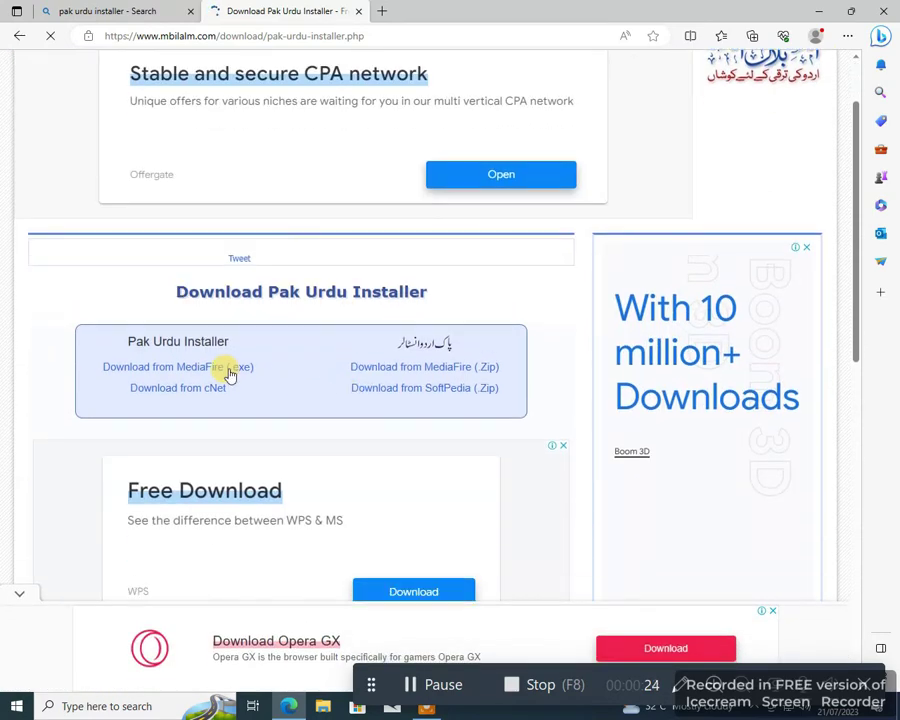
# - Download the 11.0 MB Pak-Urdu-Installer.exe from MediaFire and run it from the Downloads list
pyautogui.click(176, 368)
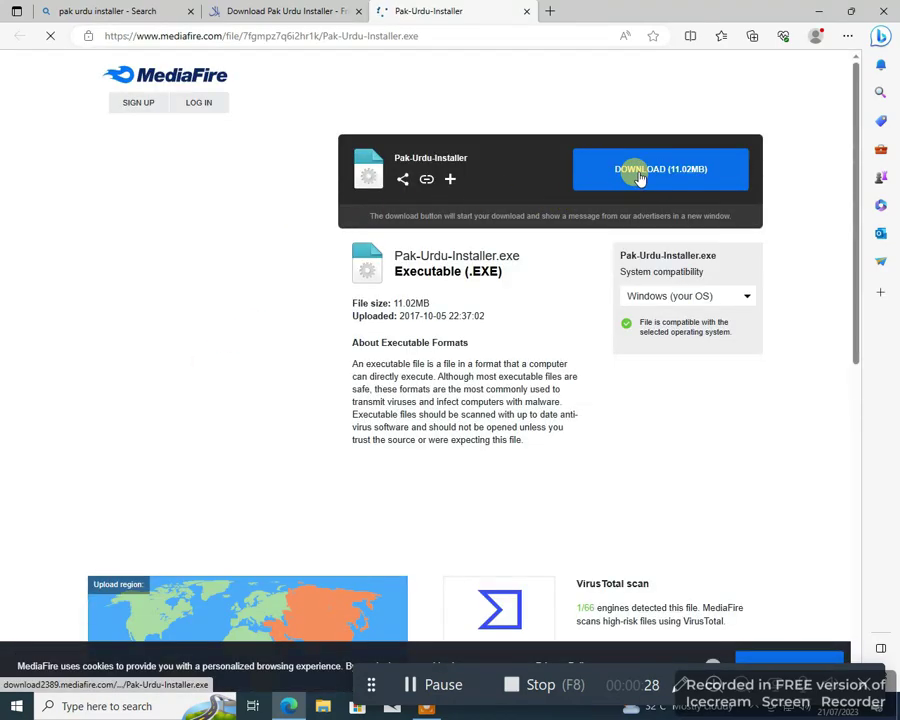
pyautogui.click(585, 176)
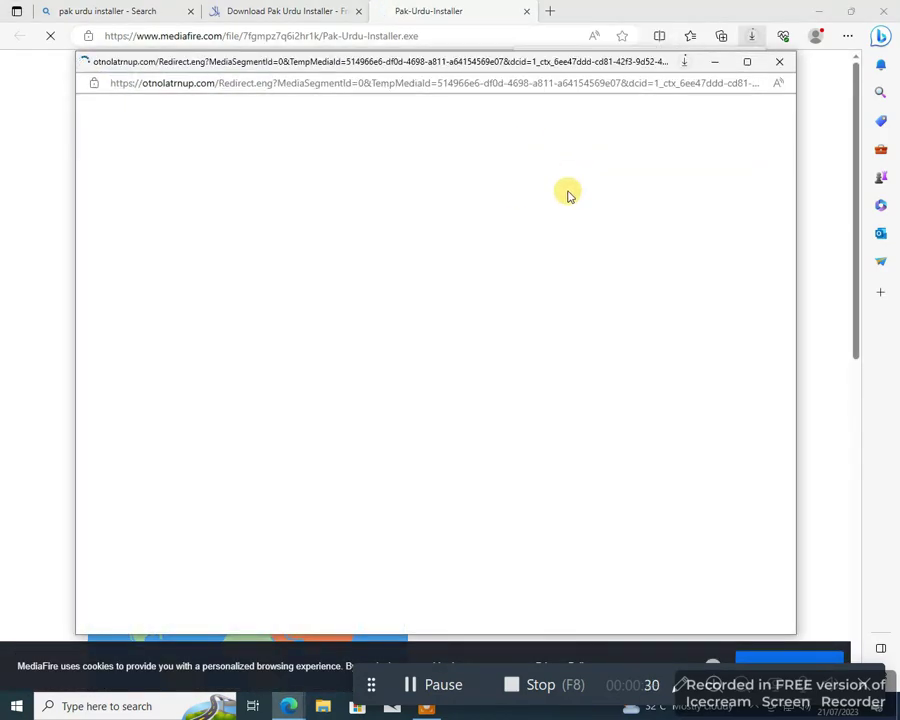
pyautogui.click(779, 63)
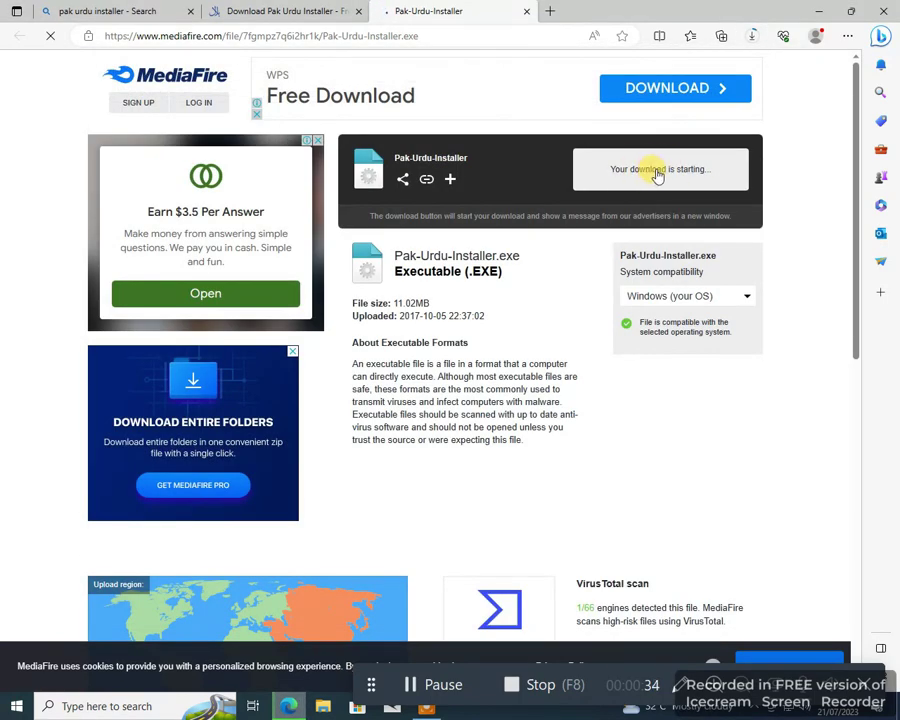
pyautogui.click(752, 36)
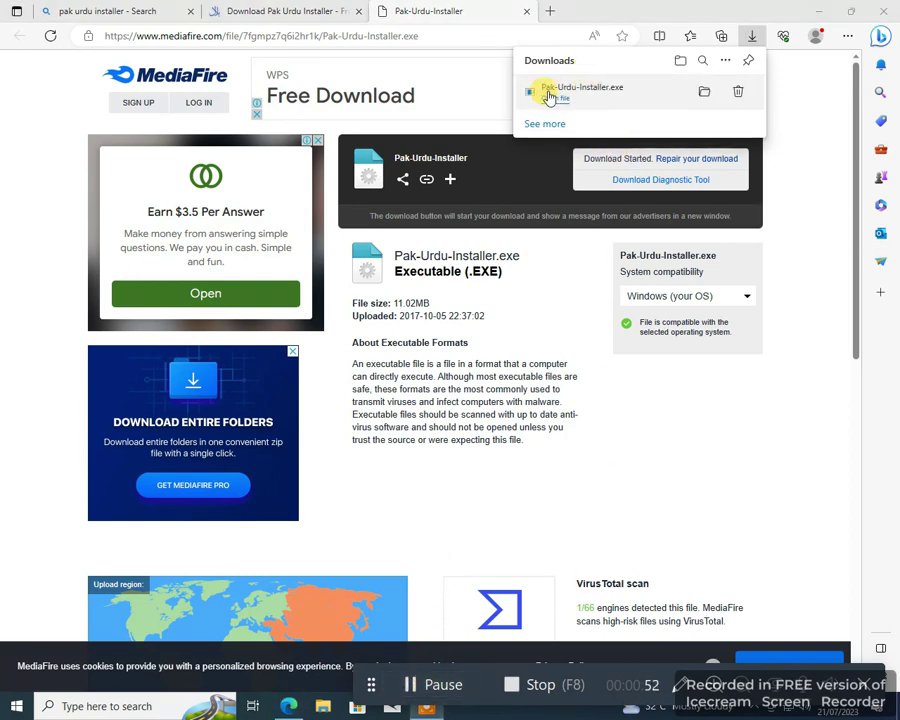
pyautogui.click(560, 92)
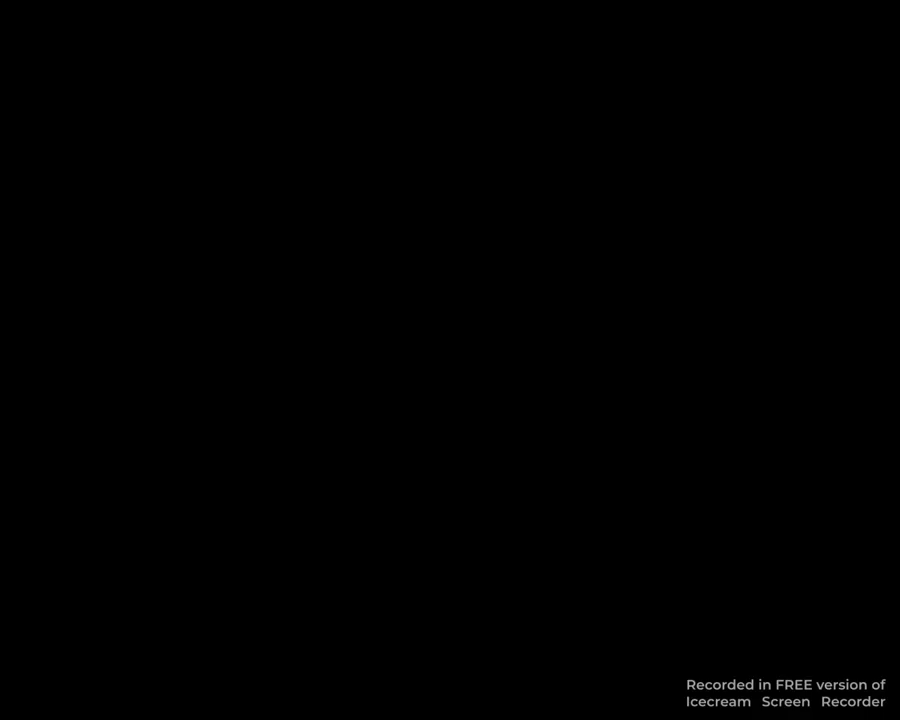
# - Approve the UAC prompt and take the InstallShield wizard from Welcome through Install
pyautogui.click(400, 460)
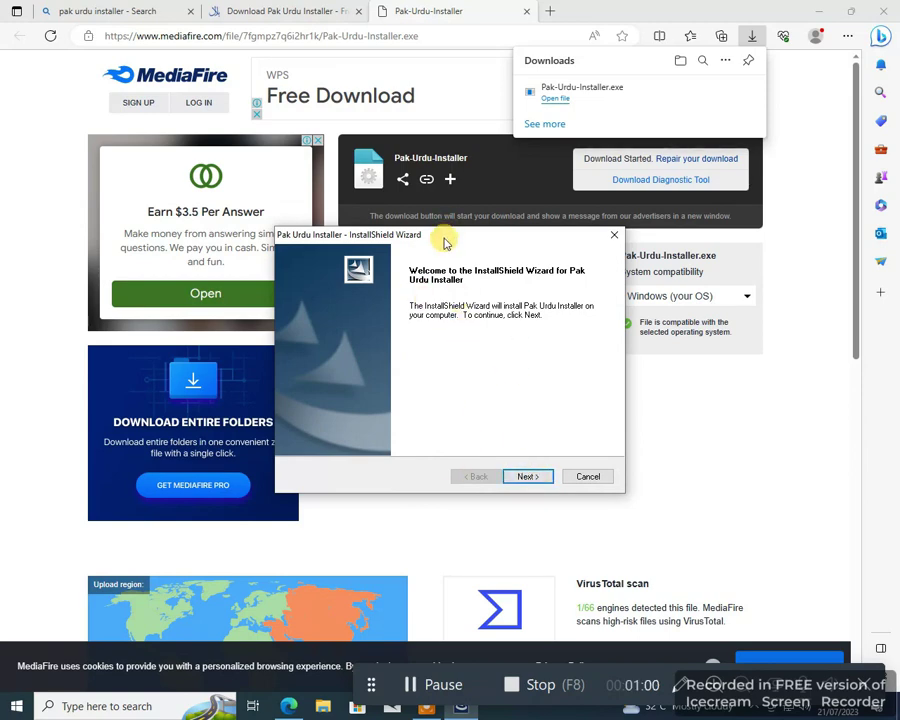
pyautogui.moveTo(394, 237); pyautogui.dragTo(354, 228)
pyautogui.click(492, 466)
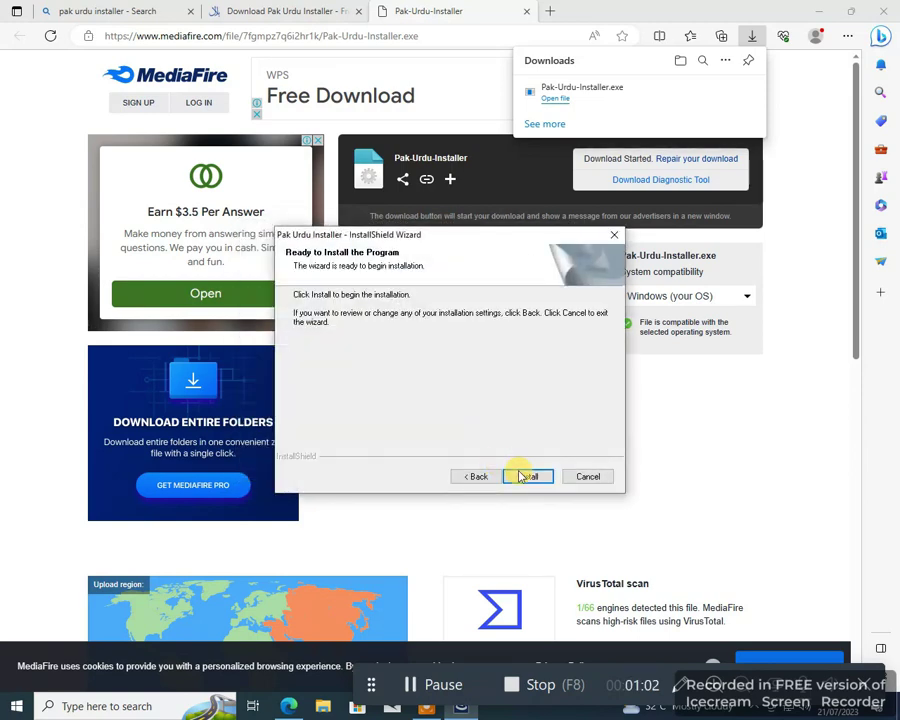
pyautogui.click(525, 476)
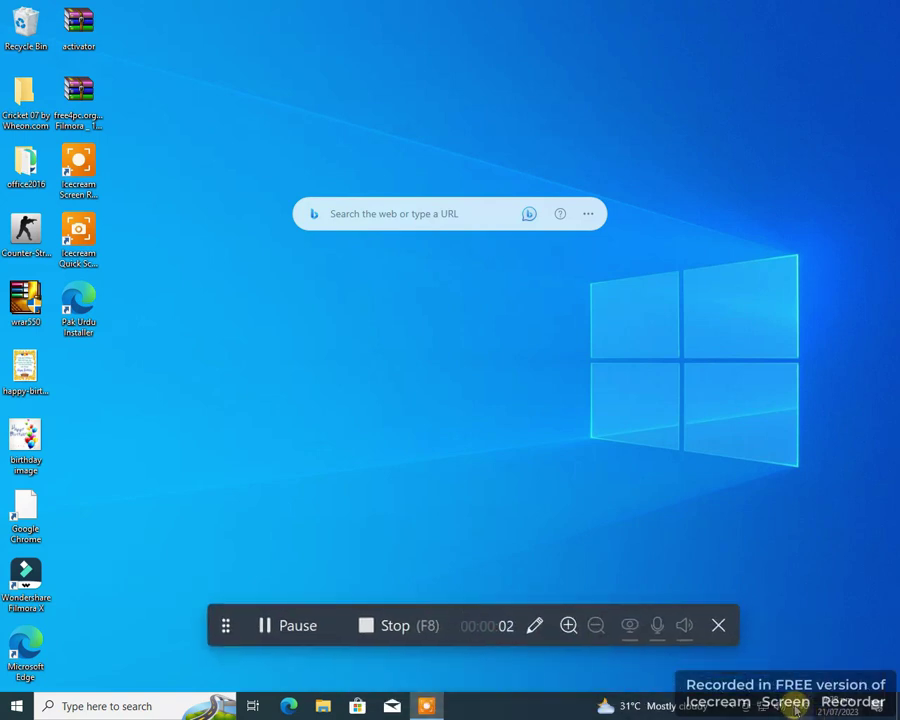
# - Toggle the taskbar input language between Urdu and English, ending on Urdu
pyautogui.click(832, 706)
pyautogui.click(775, 585)
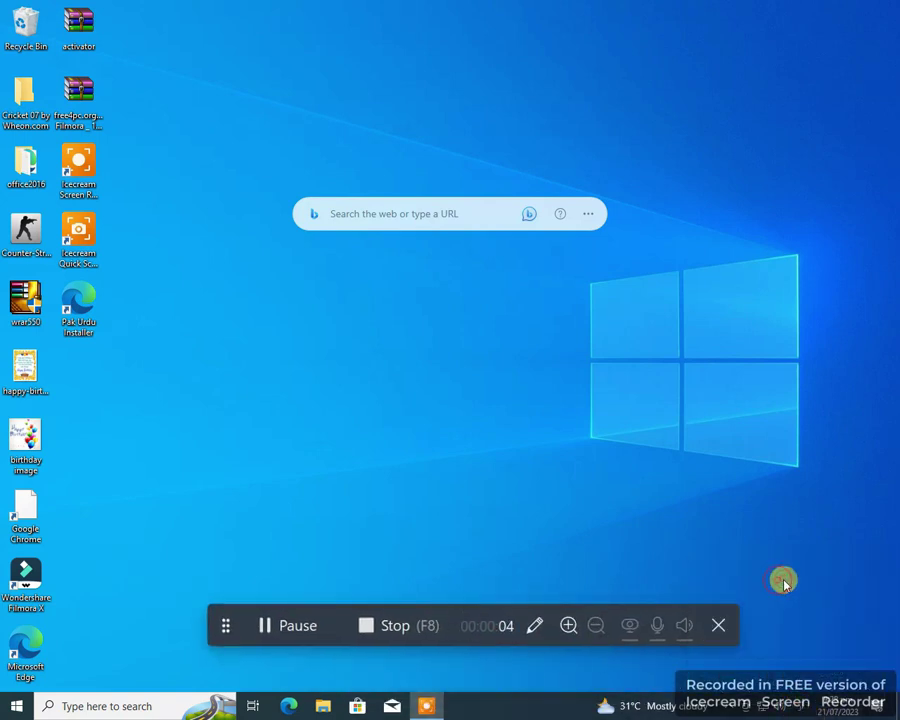
pyautogui.click(805, 711)
pyautogui.click(795, 627)
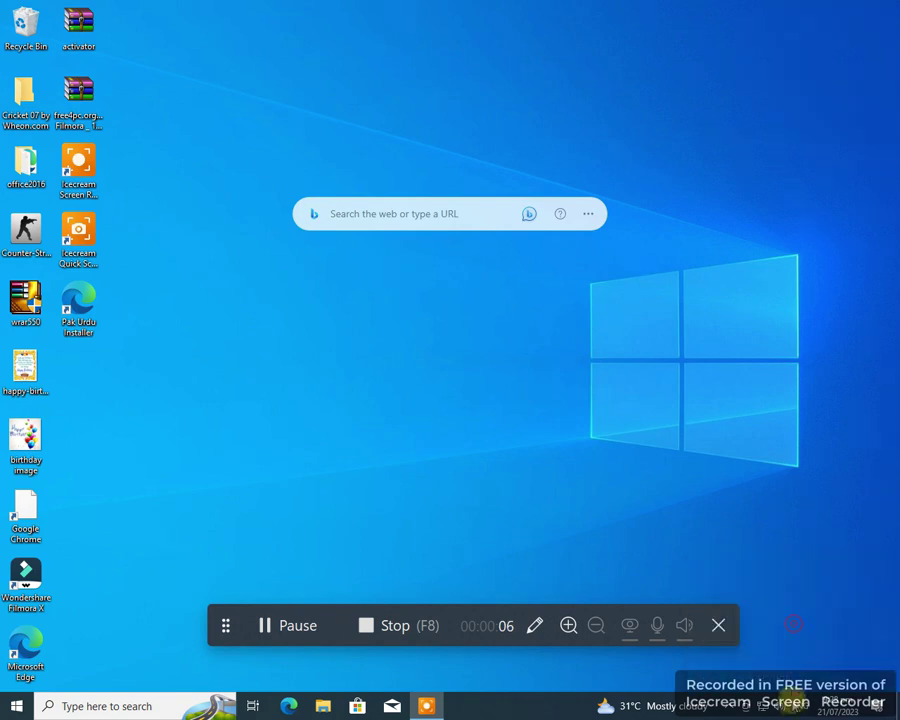
pyautogui.click(798, 712)
pyautogui.click(780, 590)
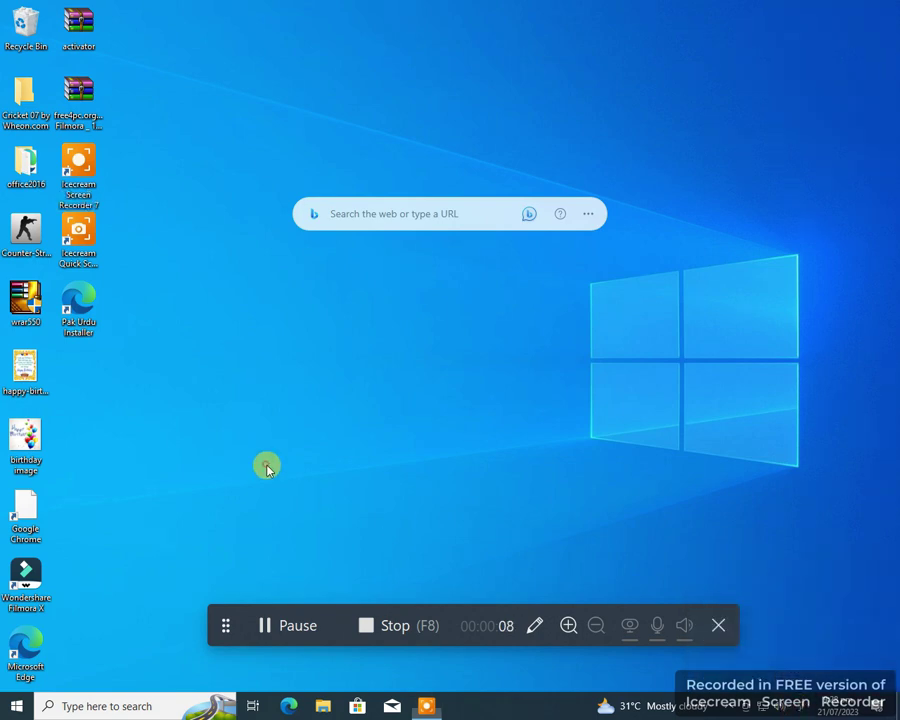
# - Launch Word 2016 by searching 'word' in the Windows search box
pyautogui.click(156, 705)
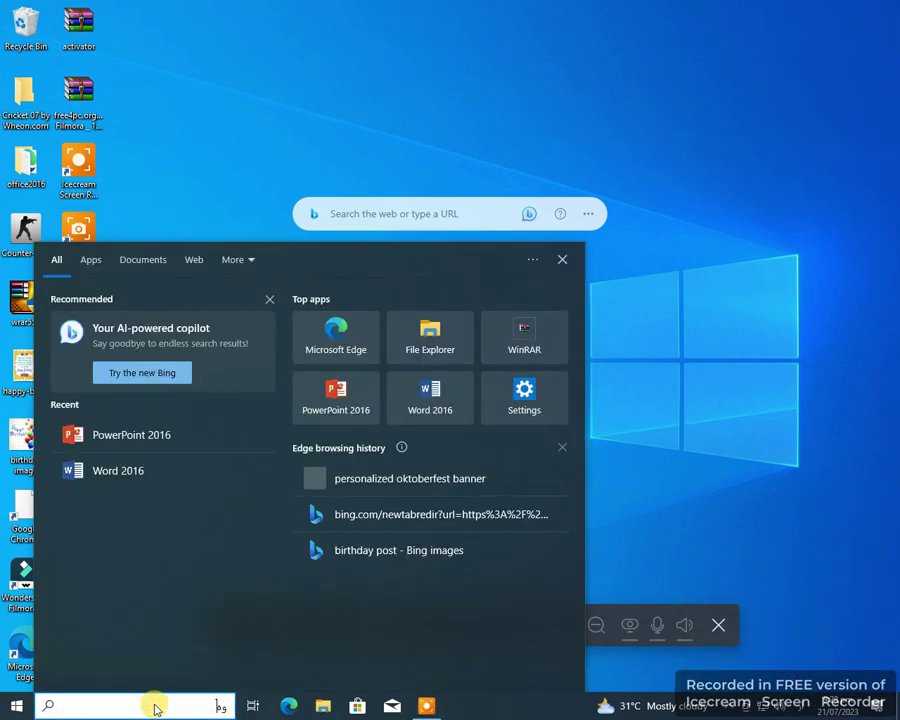
pyautogui.write('ویرد')
pyautogui.press('BackSpace')
pyautogui.press('BackSpace')
pyautogui.press('BackSpace')
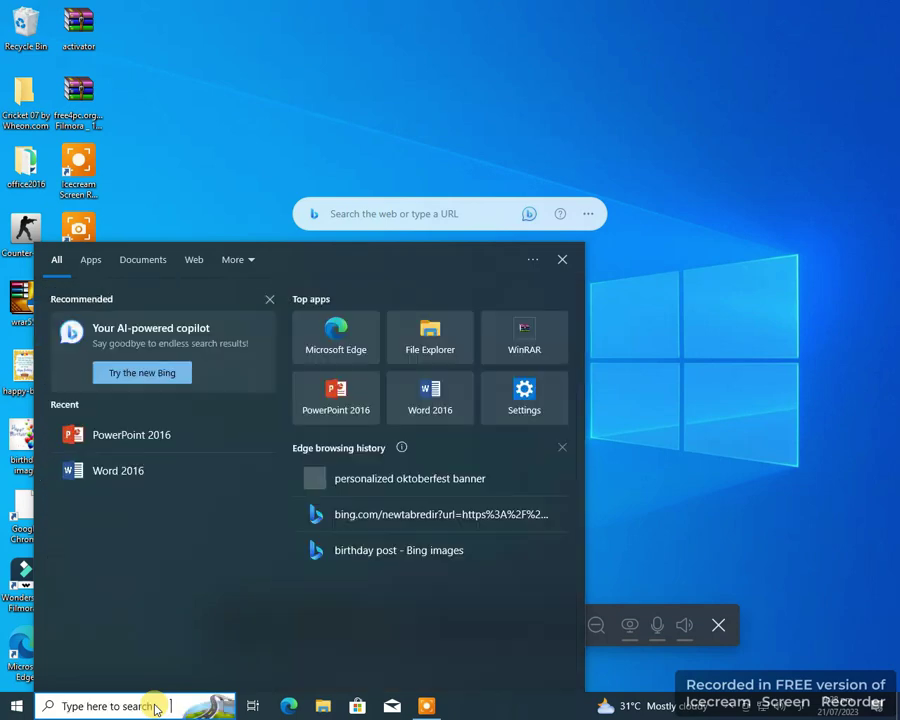
pyautogui.write('wor')
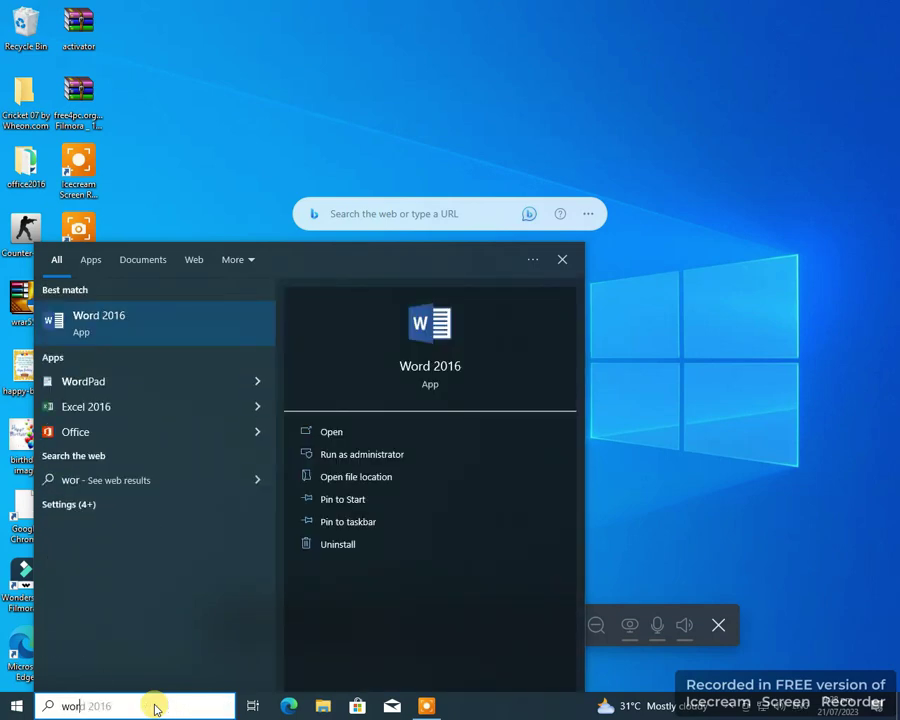
pyautogui.write('d')
pyautogui.press('Return')
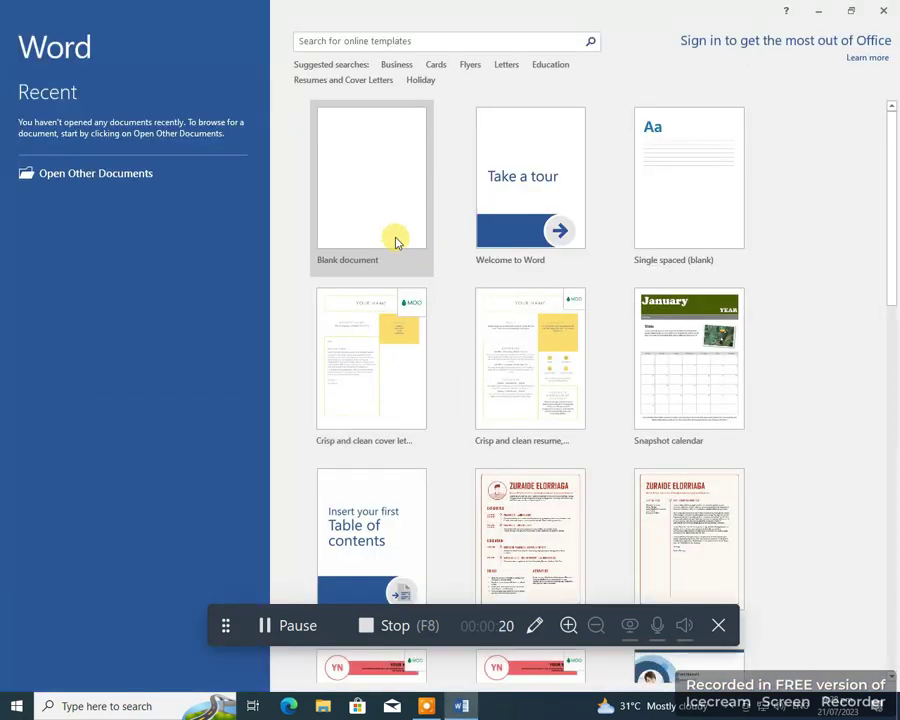
# - Create a blank document and set its paragraph alignment to Center
pyautogui.click(384, 327)
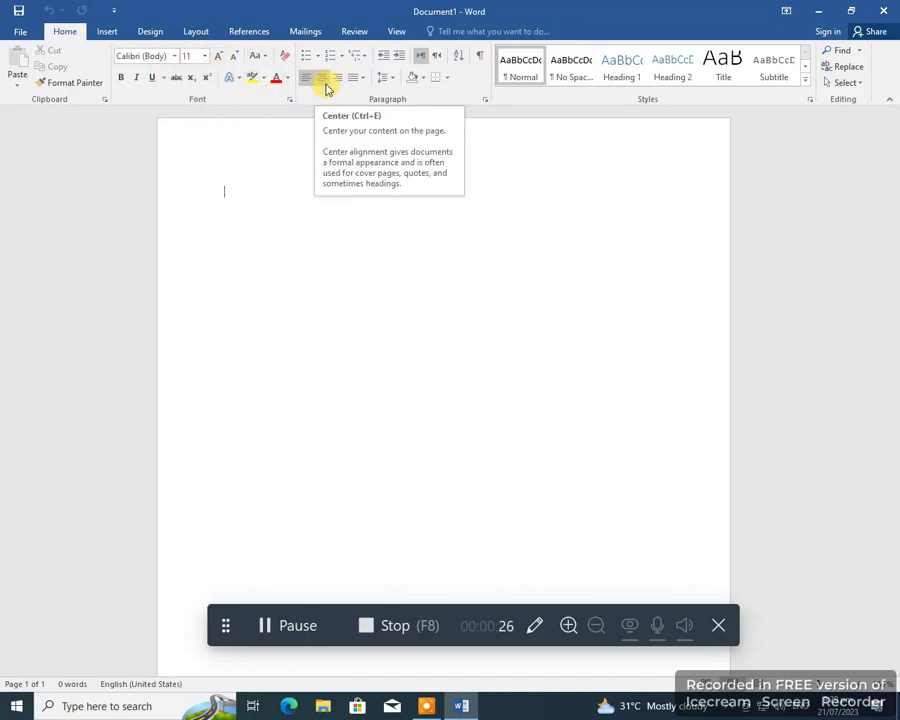
pyautogui.click(322, 80)
# - Choose Jameel Noori Nastaleeq from the font list and switch the keyboard toward Urdu
pyautogui.click(175, 58)
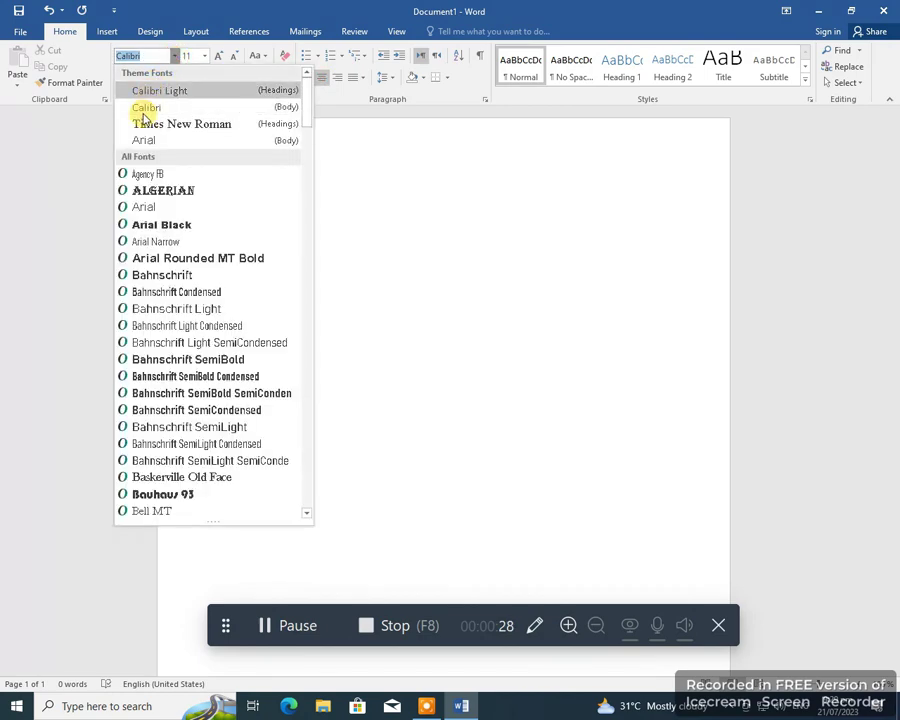
pyautogui.scroll(-4, 168, 305)
pyautogui.scroll(-4, 168, 305)
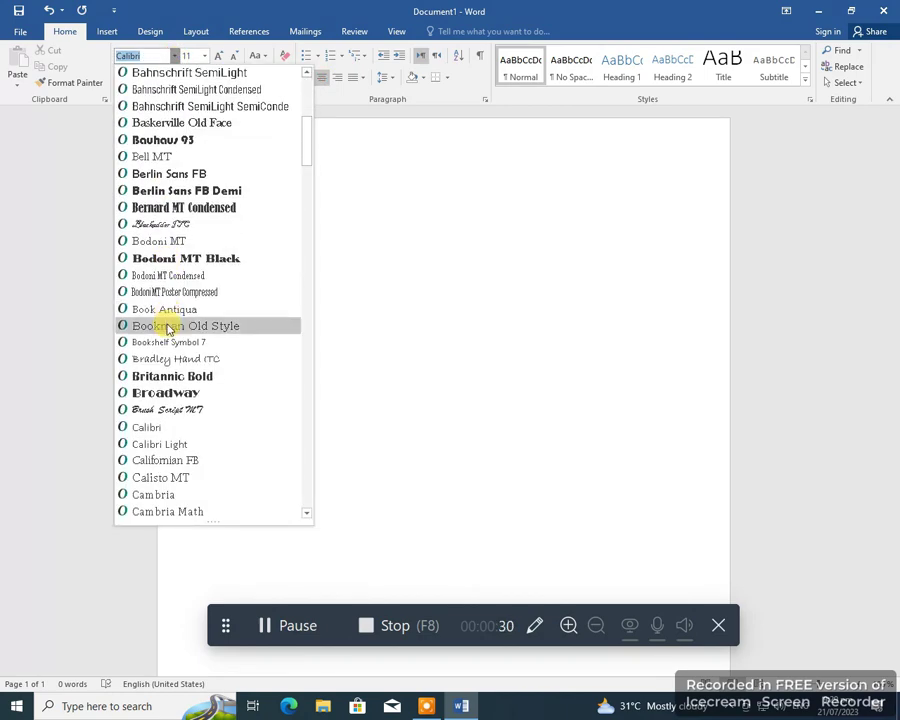
pyautogui.scroll(-4, 168, 320)
pyautogui.scroll(-5, 168, 340)
pyautogui.scroll(-4, 168, 345)
pyautogui.scroll(-4, 168, 348)
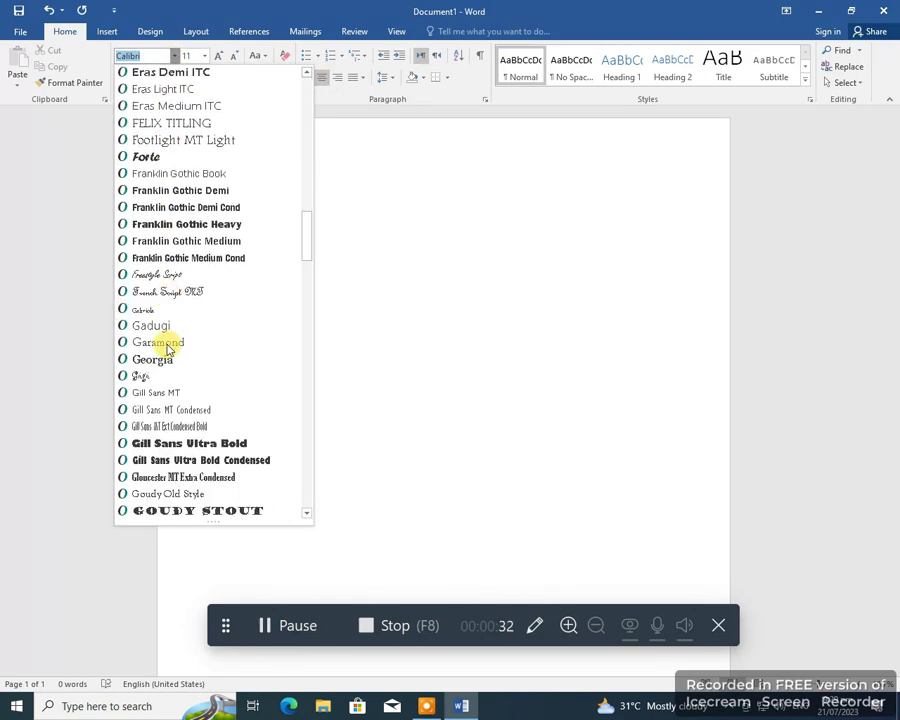
pyautogui.scroll(-2, 168, 348)
pyautogui.scroll(-2, 168, 348)
pyautogui.scroll(-2, 168, 348)
pyautogui.scroll(-4, 168, 348)
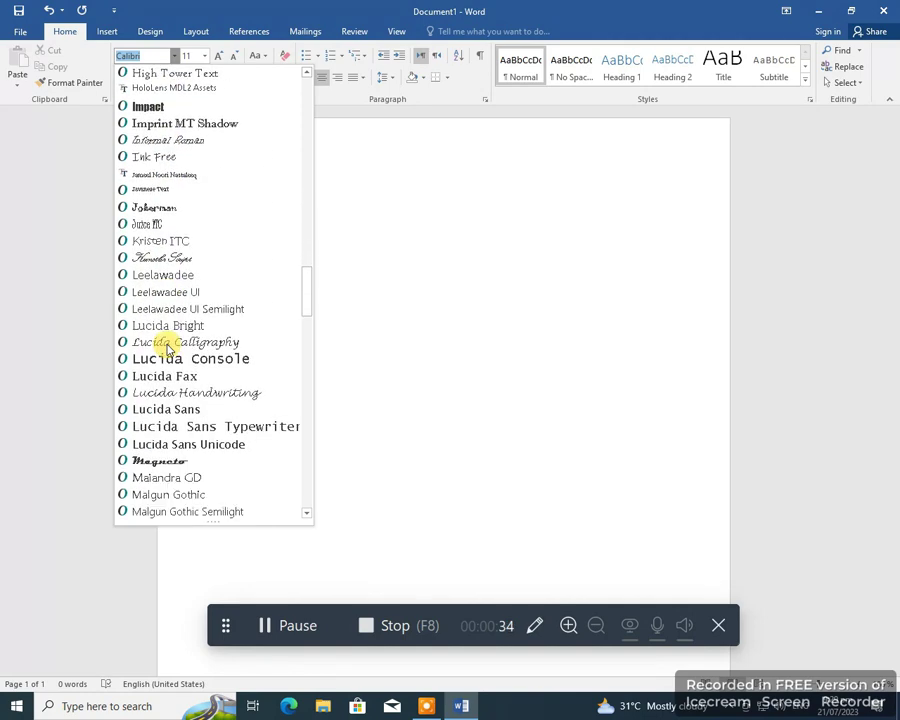
pyautogui.scroll(-2, 168, 348)
pyautogui.scroll(-1, 168, 348)
pyautogui.scroll(3, 168, 348)
pyautogui.scroll(2, 168, 345)
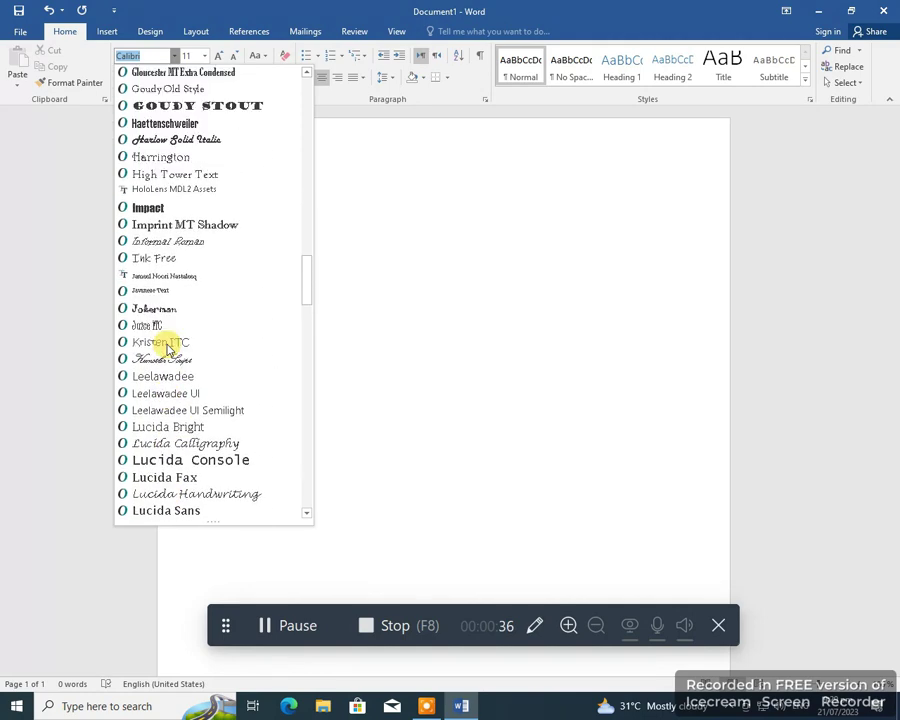
pyautogui.click(164, 275)
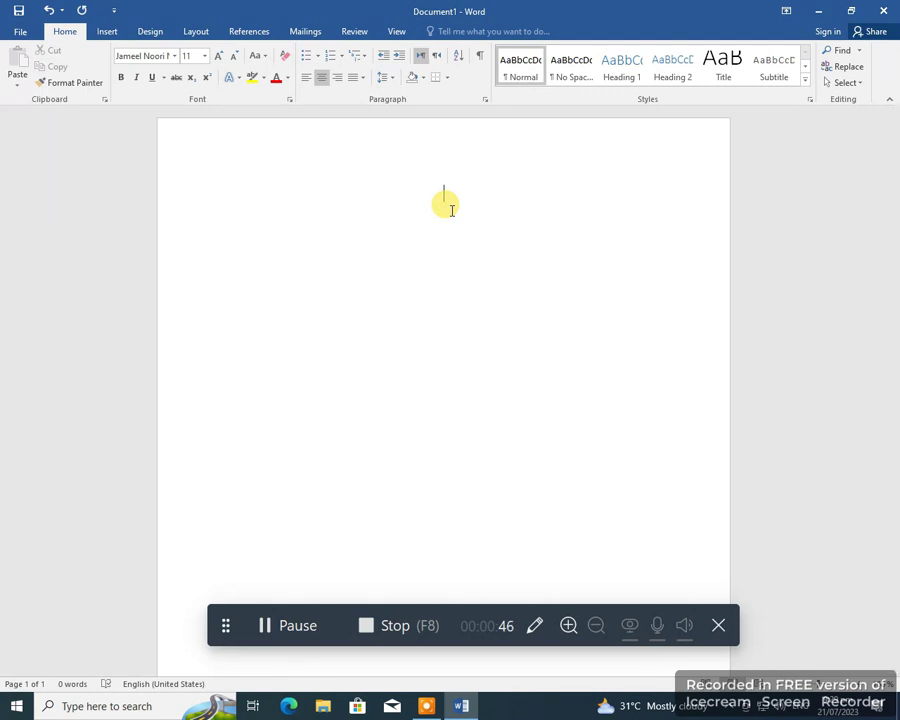
pyautogui.press('alt')
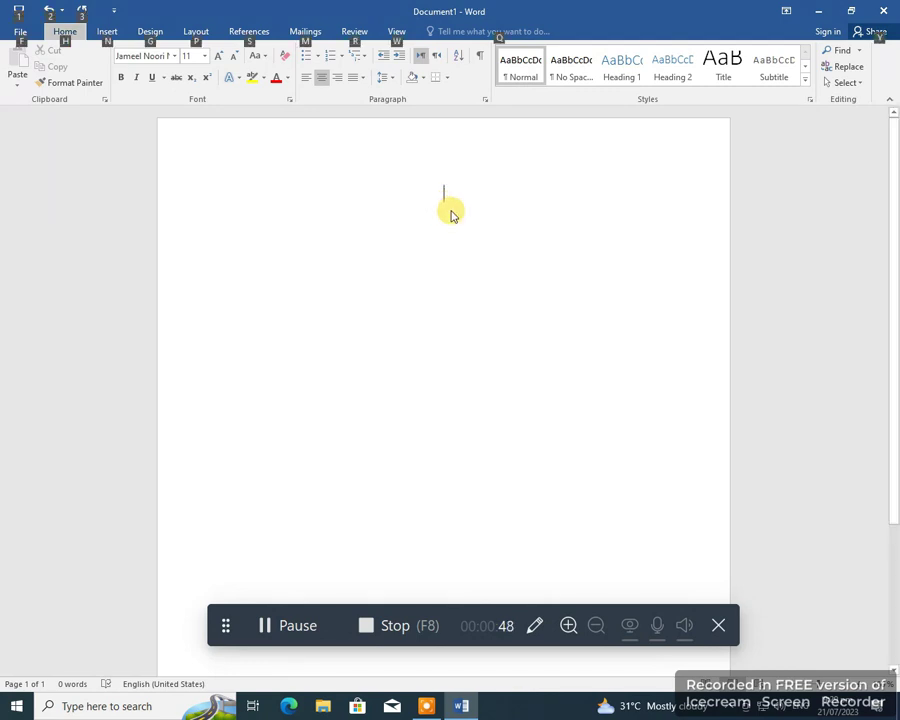
pyautogui.click(793, 695)
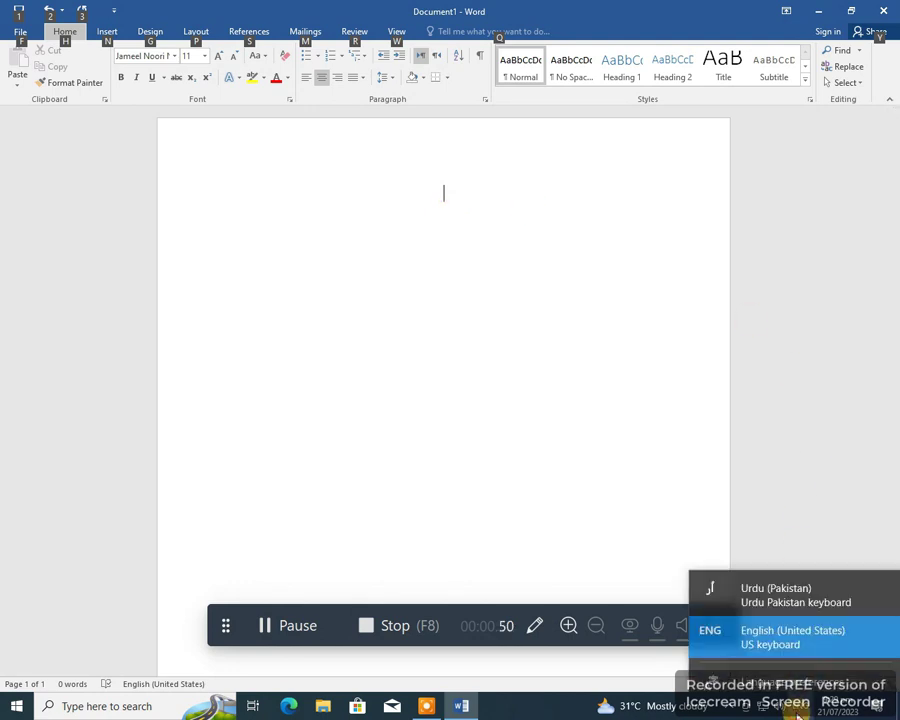
# - Select Urdu (Pakistan) input and type an 8-word Urdu sentence on the page
pyautogui.click(770, 580)
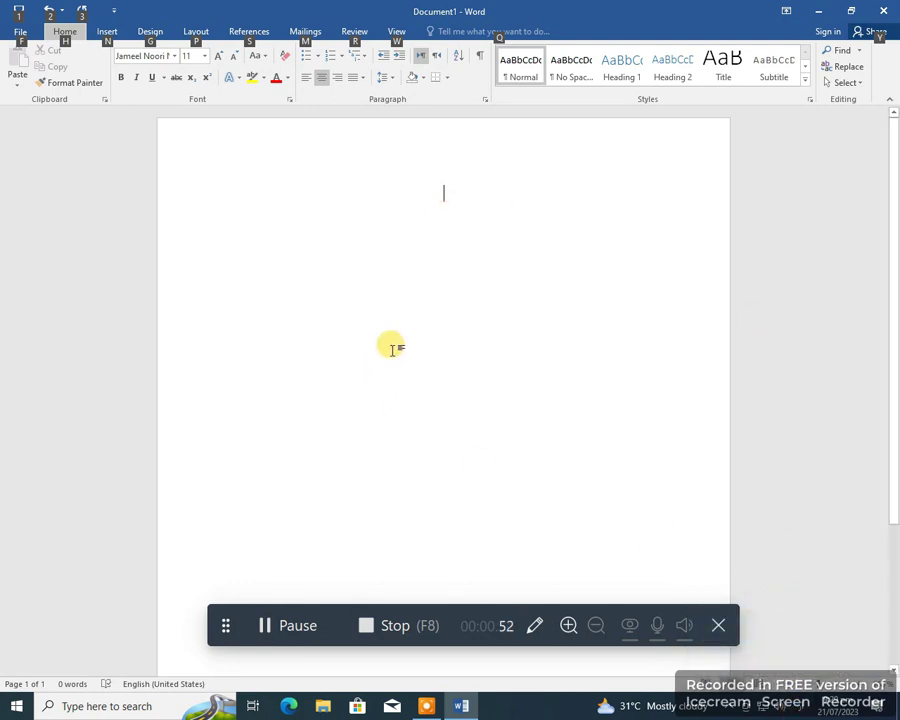
pyautogui.press('a')
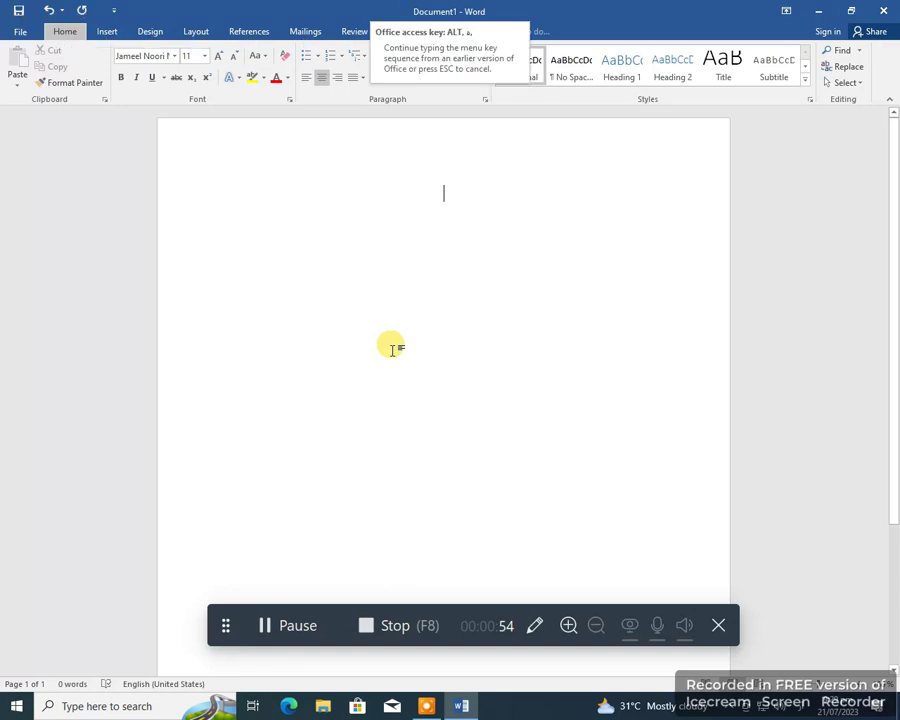
pyautogui.click(450, 207)
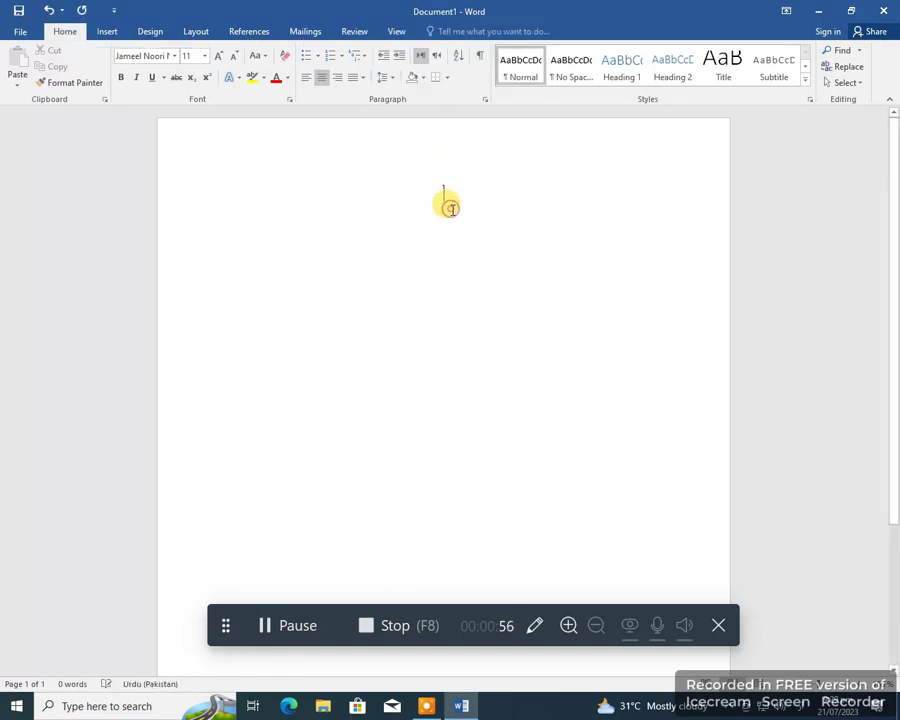
pyautogui.write('ردو میں لکھنا سیکھا ہے۔')
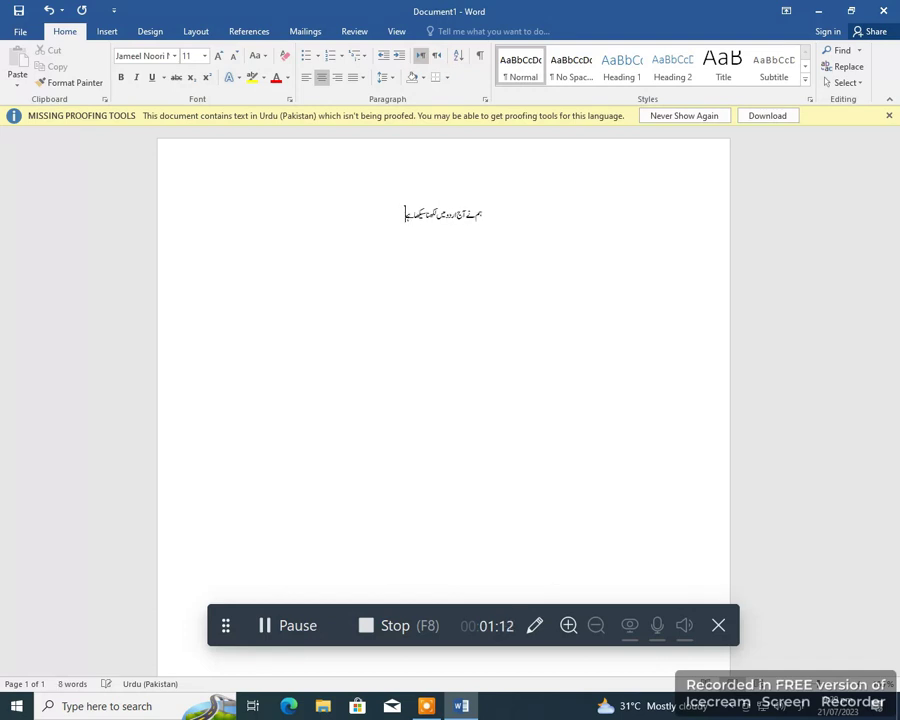
# - Select the Urdu sentence and grow its font size from 11 to 36 pt
pyautogui.click(490, 220)
pyautogui.moveTo(405, 213); pyautogui.dragTo(460, 213)
pyautogui.click(500, 210)
pyautogui.tripleClick(482, 212)
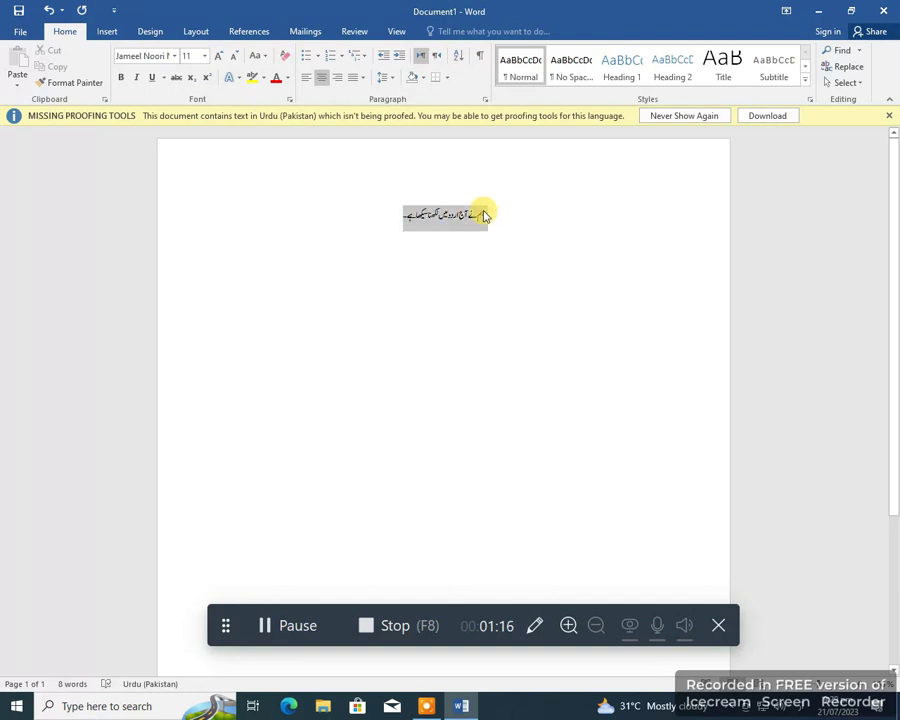
pyautogui.moveTo(380, 207); pyautogui.dragTo(484, 220)
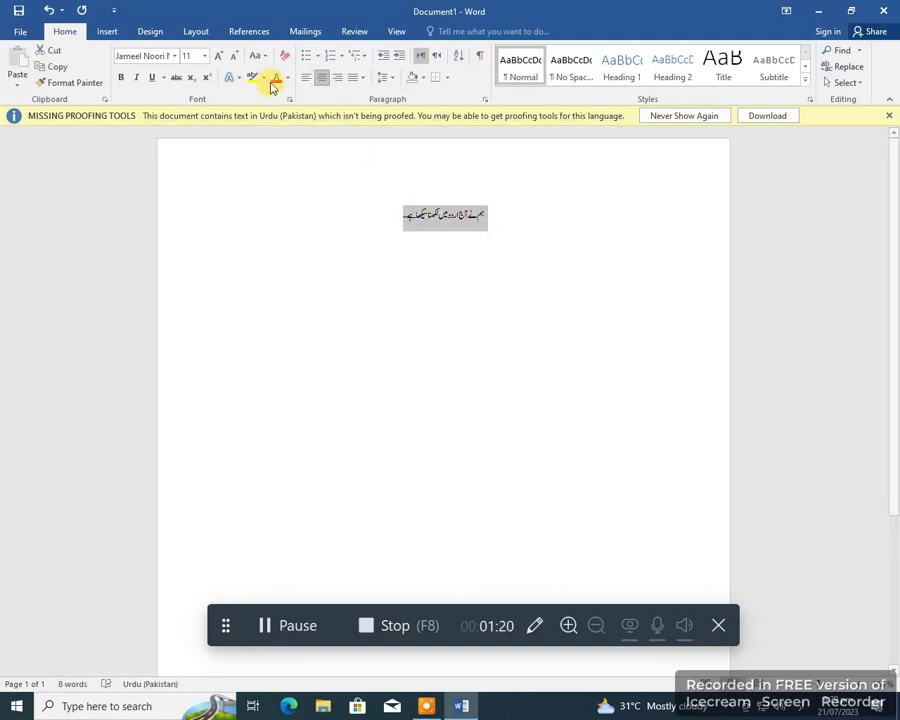
pyautogui.click(218, 56)
pyautogui.click(218, 56)
pyautogui.click(218, 56)
pyautogui.click(218, 56)
pyautogui.click(218, 56)
pyautogui.click(218, 57)
pyautogui.click(218, 56)
pyautogui.click(218, 56)
pyautogui.click(218, 56)
pyautogui.click(218, 56)
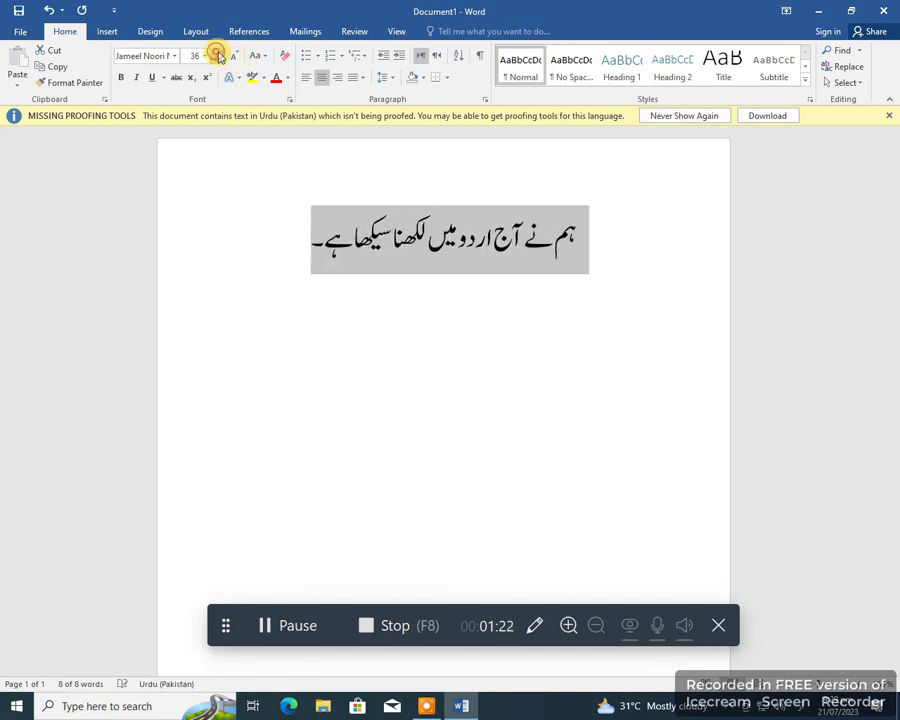
pyautogui.click(352, 232)
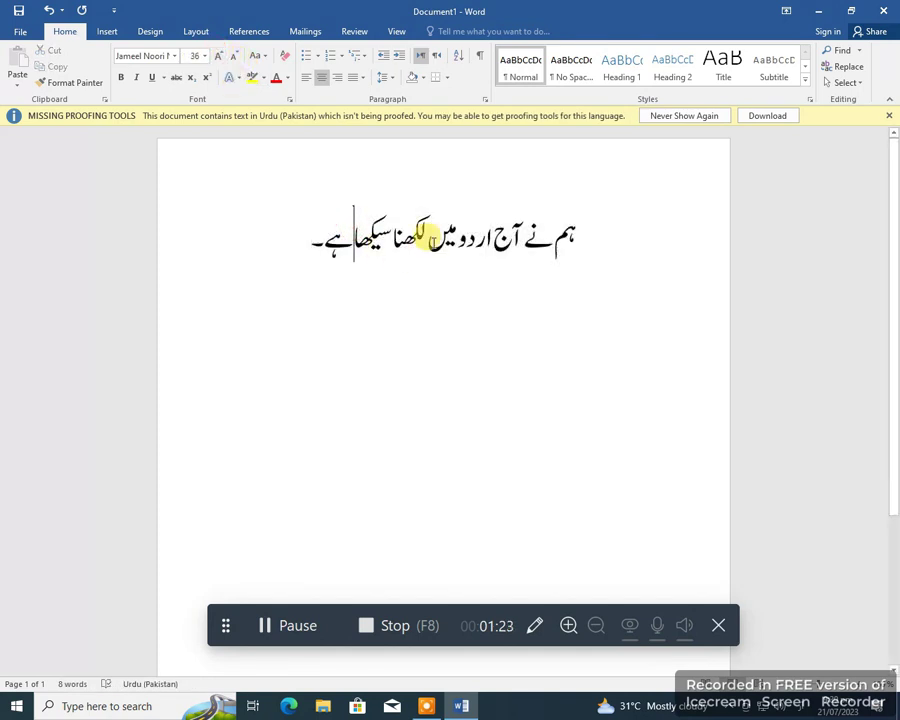
# - Set right-to-left paragraph direction and keep the Urdu line centred
pyautogui.click(337, 77)
pyautogui.click(321, 77)
pyautogui.click(433, 60)
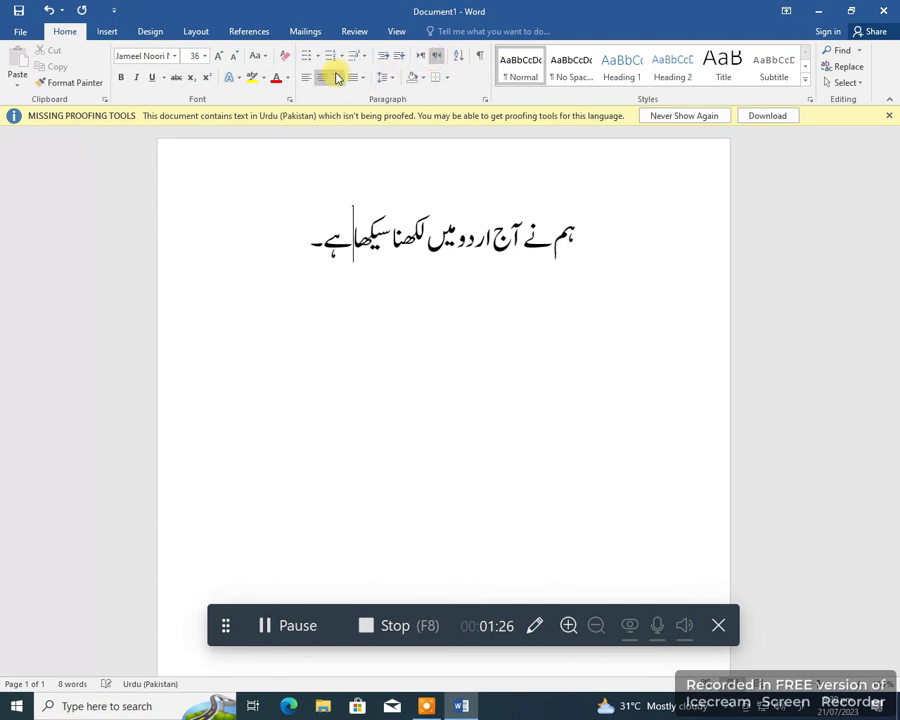
pyautogui.click(324, 80)
pyautogui.click(324, 80)
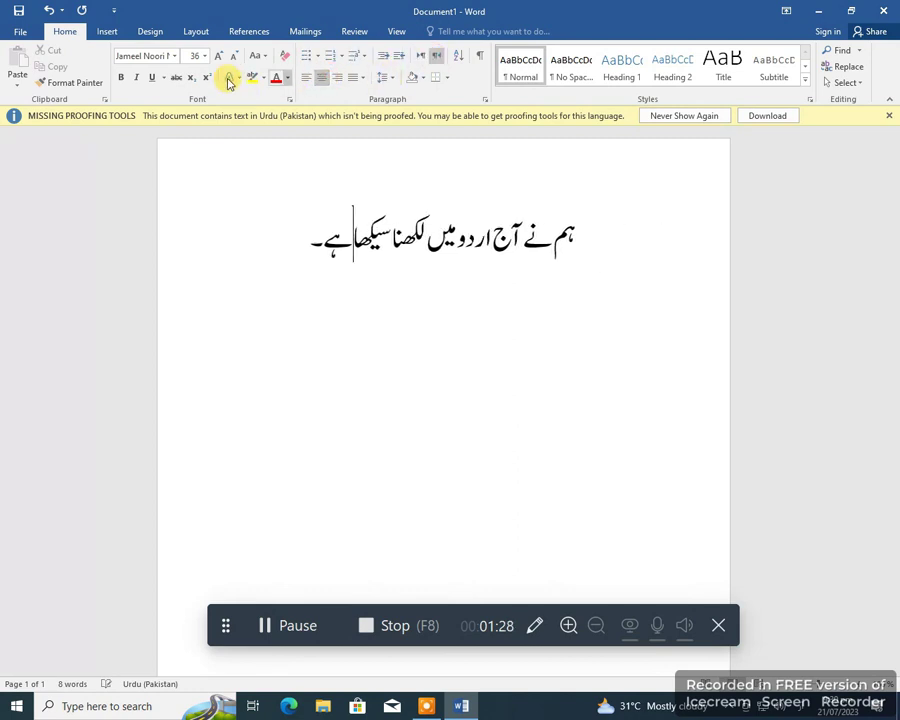
# - Try Algerian on the Urdu sentence, then reselect it and browse other fonts
pyautogui.click(174, 56)
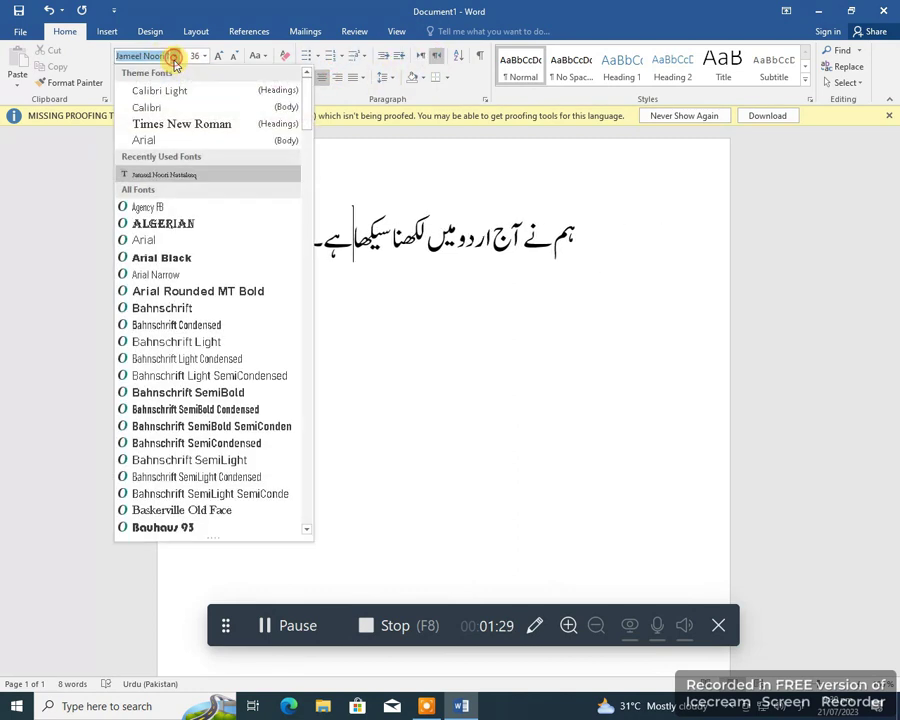
pyautogui.click(160, 222)
pyautogui.moveTo(300, 240); pyautogui.dragTo(586, 234)
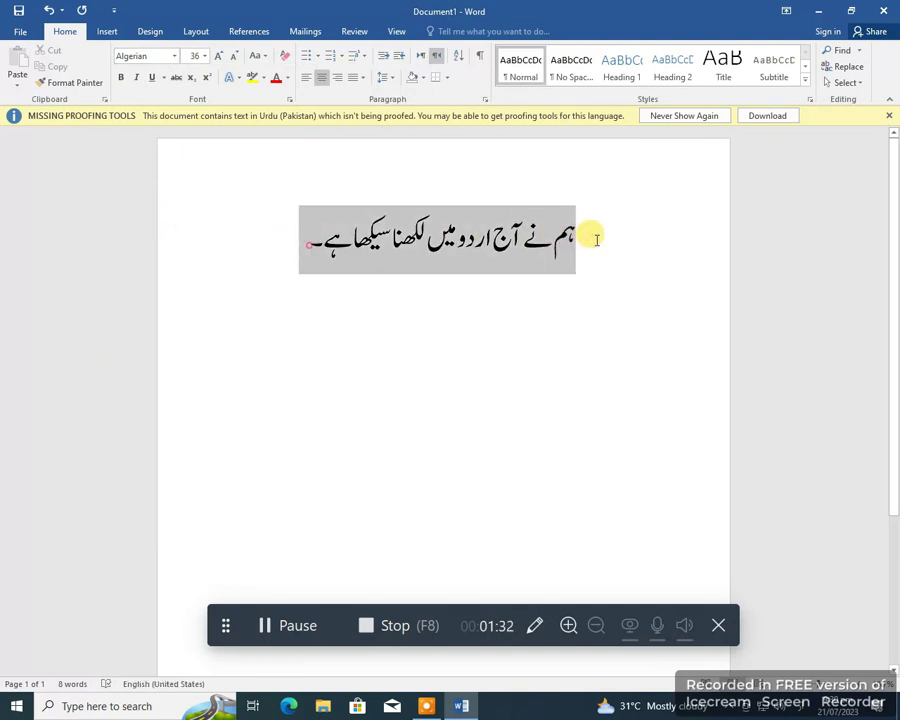
pyautogui.click(174, 56)
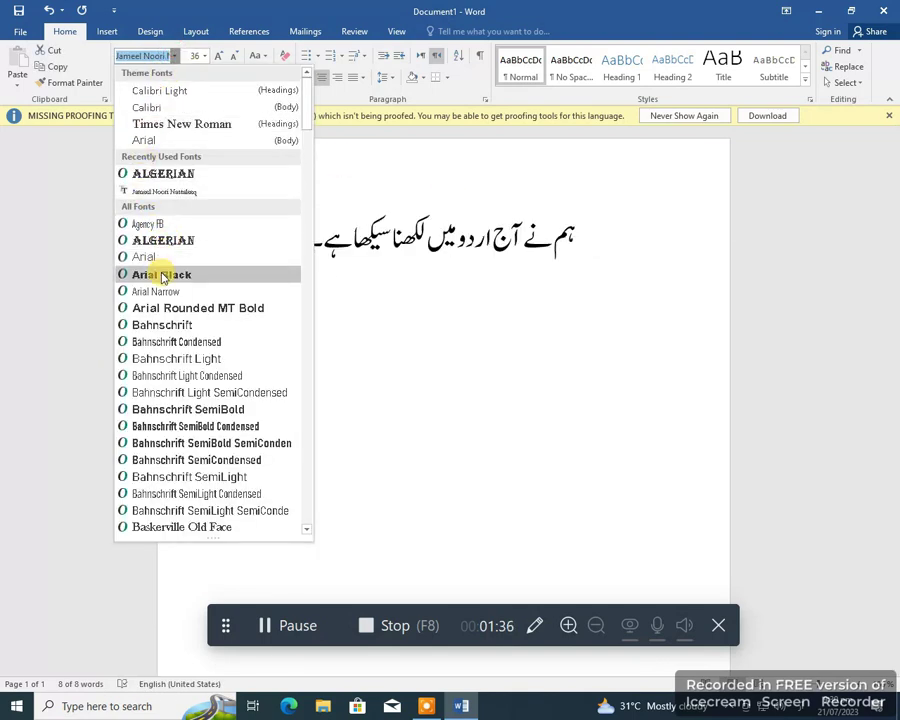
pyautogui.press('Escape')
pyautogui.click(175, 56)
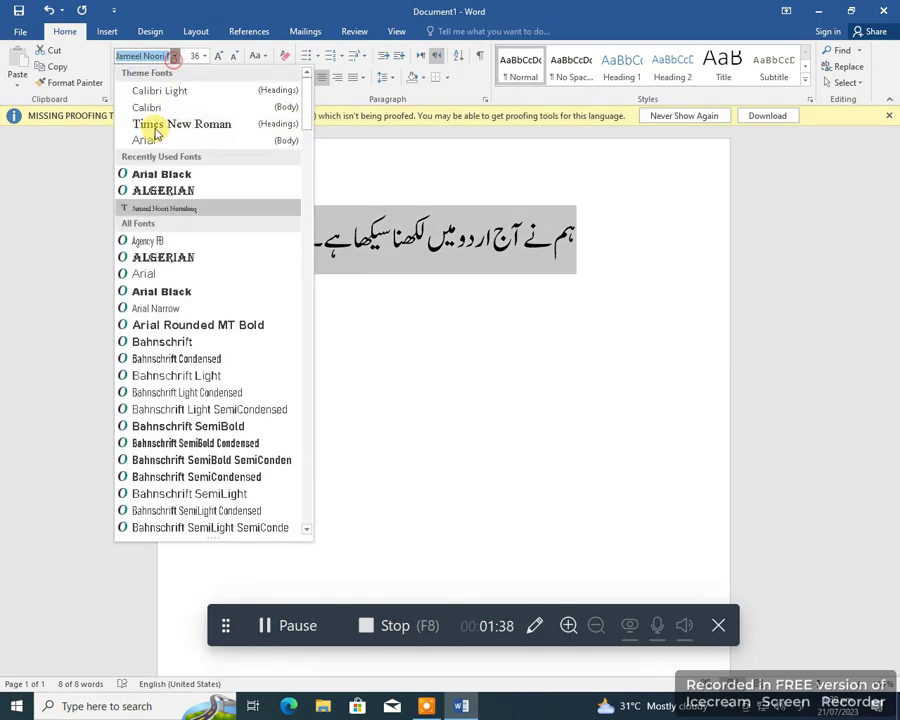
pyautogui.click(141, 285)
# - Apply Calibri as the Urdu sentence's font
pyautogui.click(175, 57)
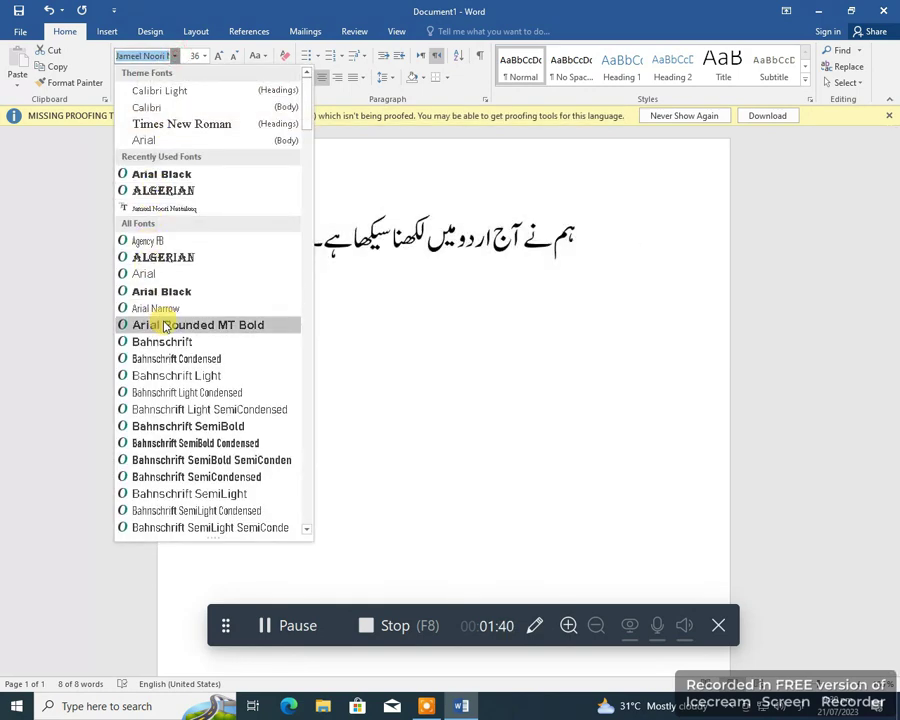
pyautogui.scroll(-3, 165, 410)
pyautogui.scroll(-1, 168, 424)
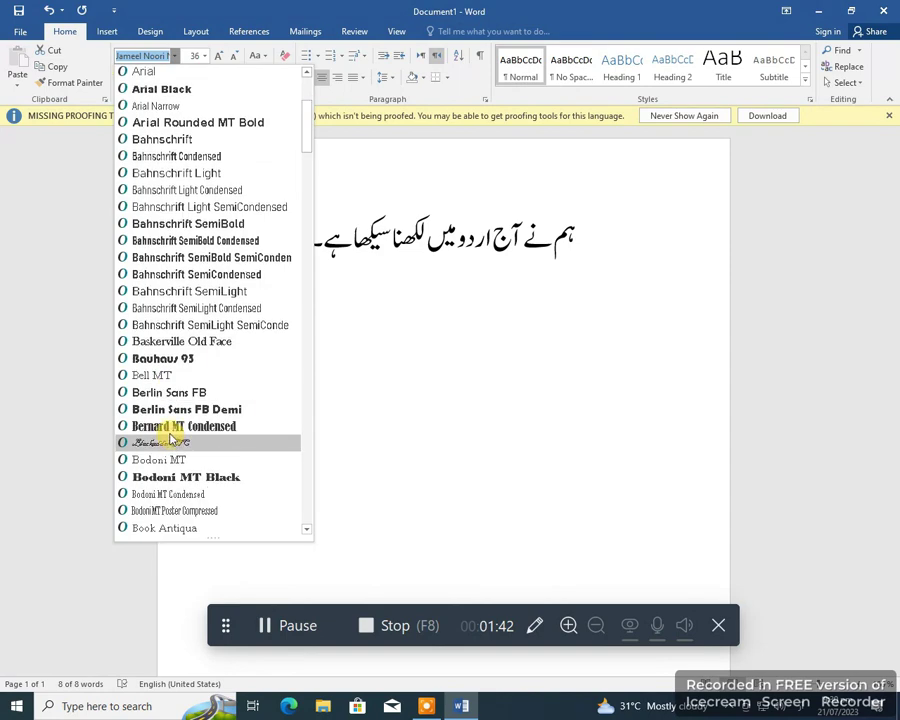
pyautogui.scroll(-1, 167, 410)
pyautogui.scroll(-4, 166, 312)
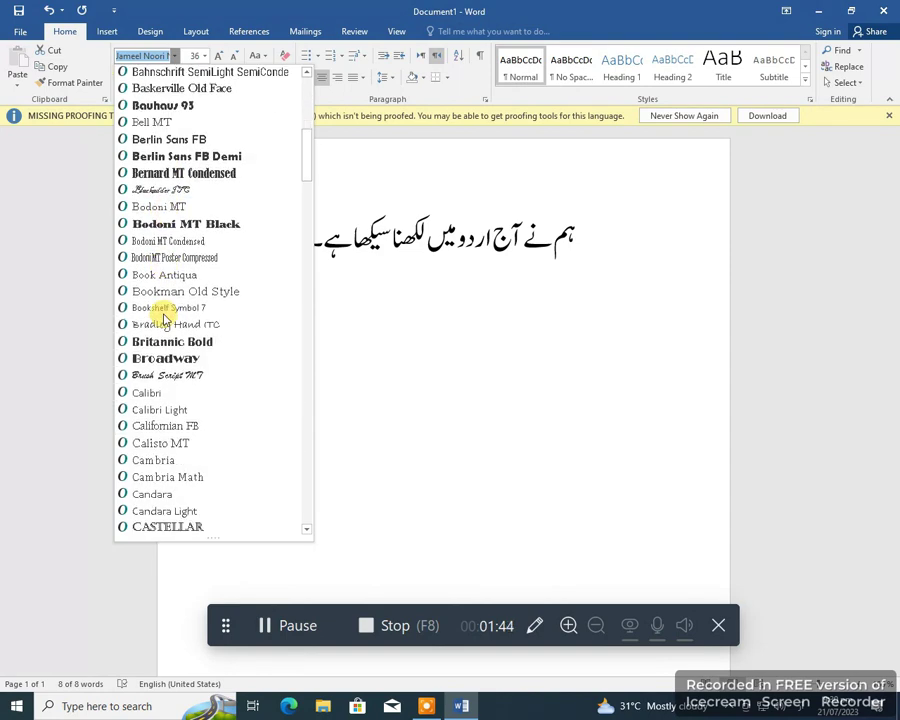
pyautogui.click(148, 393)
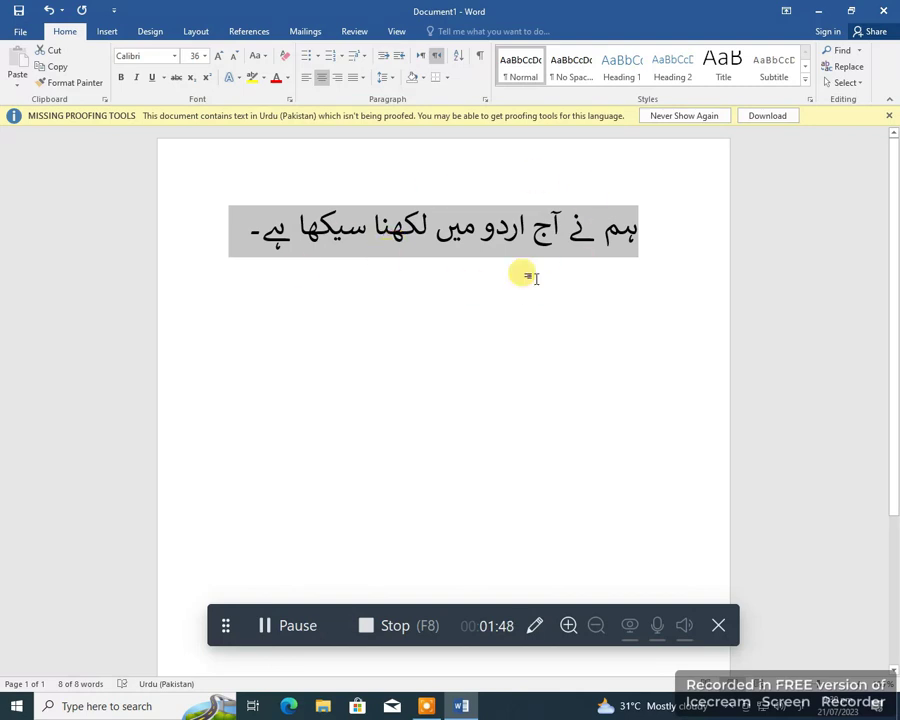
# - Add an empty line after the 36-point Urdu sentence
pyautogui.click(257, 261)
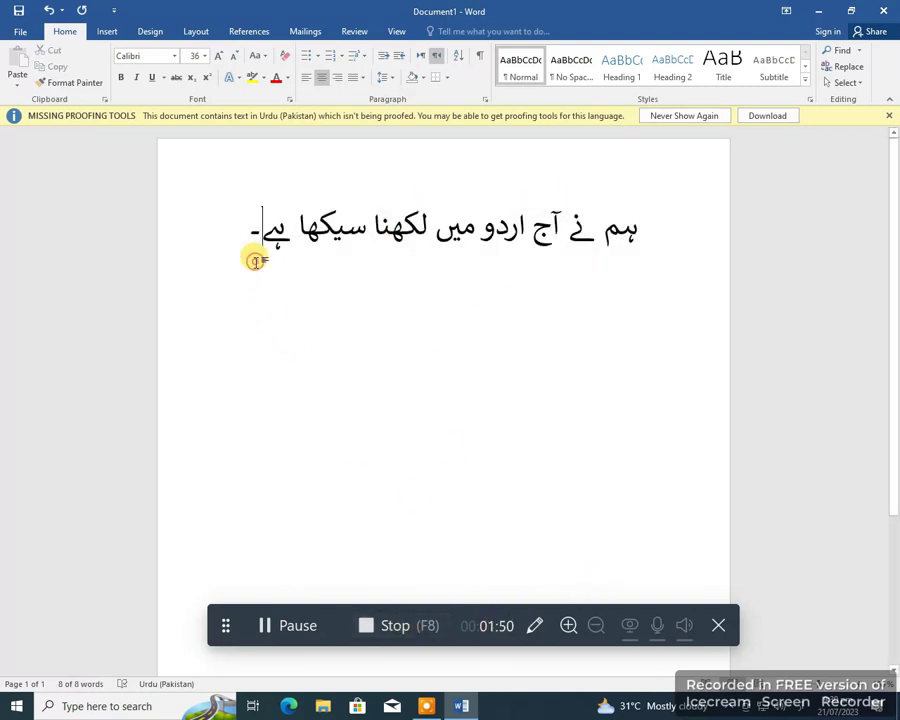
pyautogui.click(242, 228)
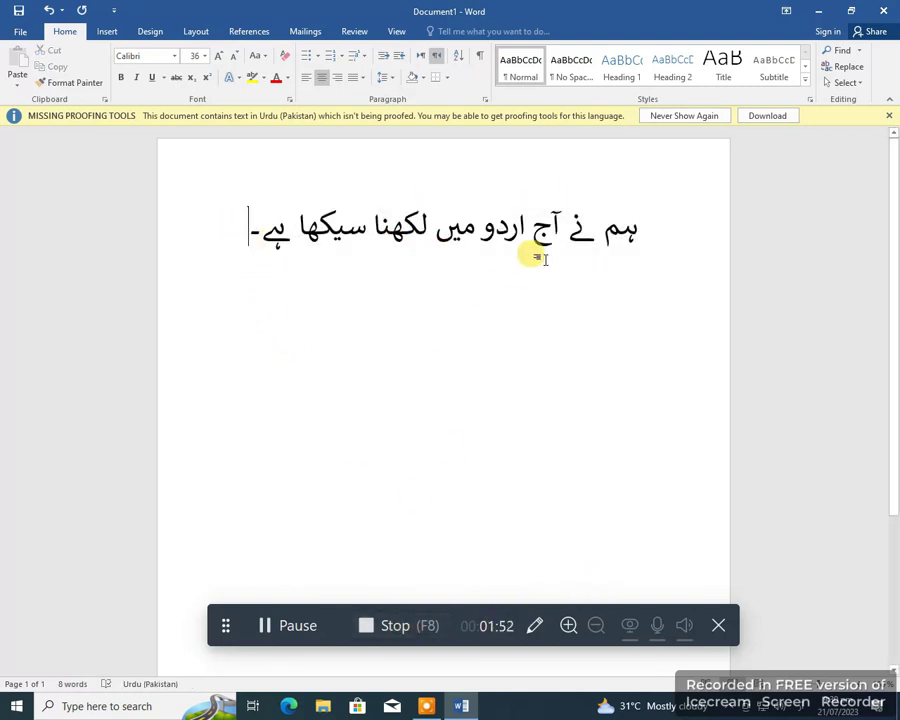
pyautogui.press('Return')
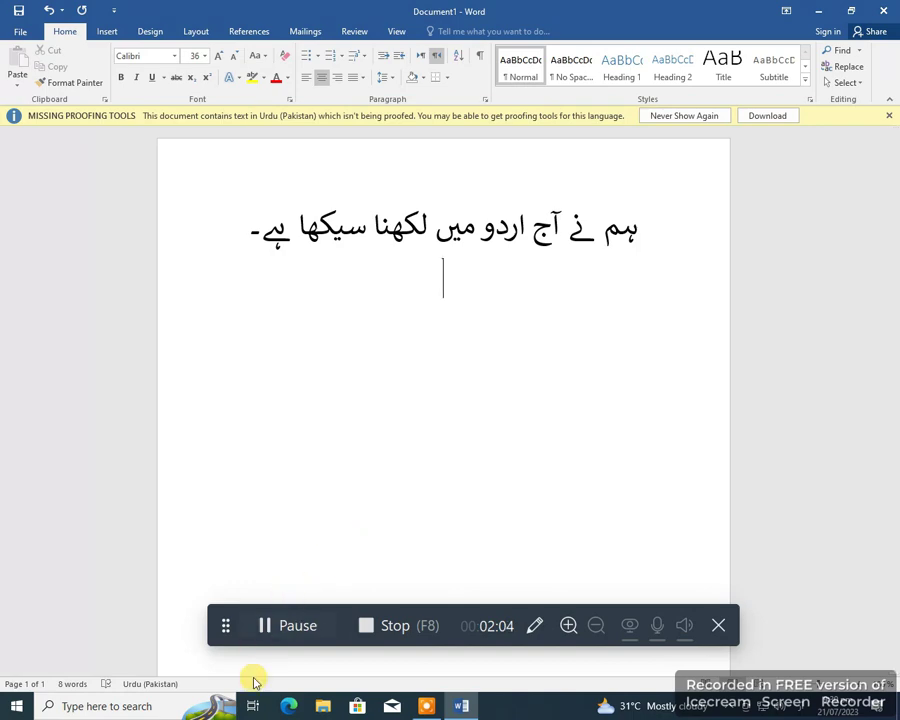
# - Launch Edge, dismiss the Restore pages prompt, and switch keyboard input from Urdu to English
pyautogui.click(289, 706)
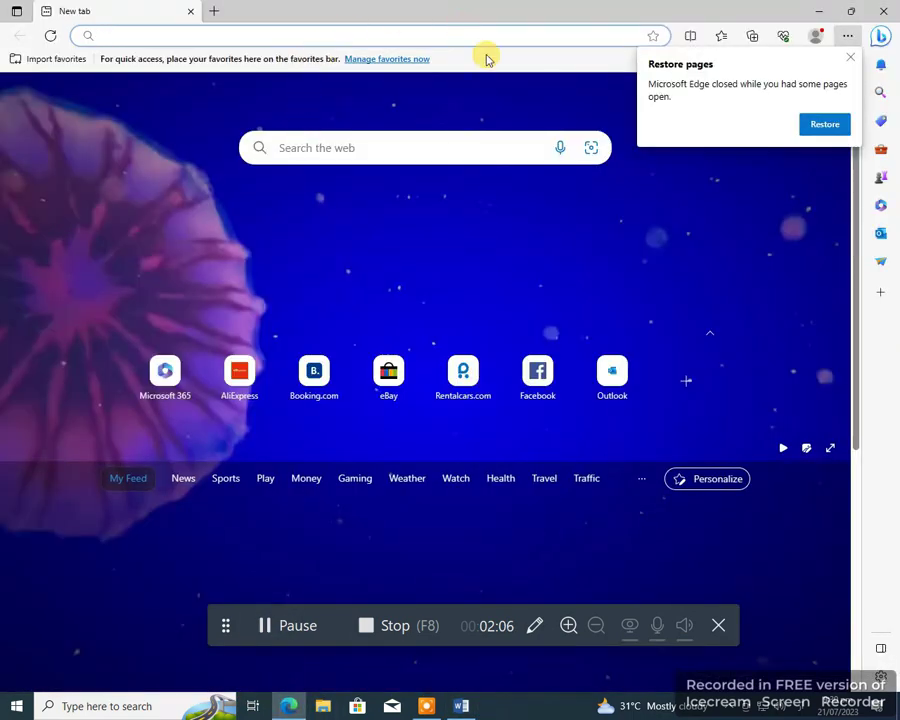
pyautogui.click(850, 57)
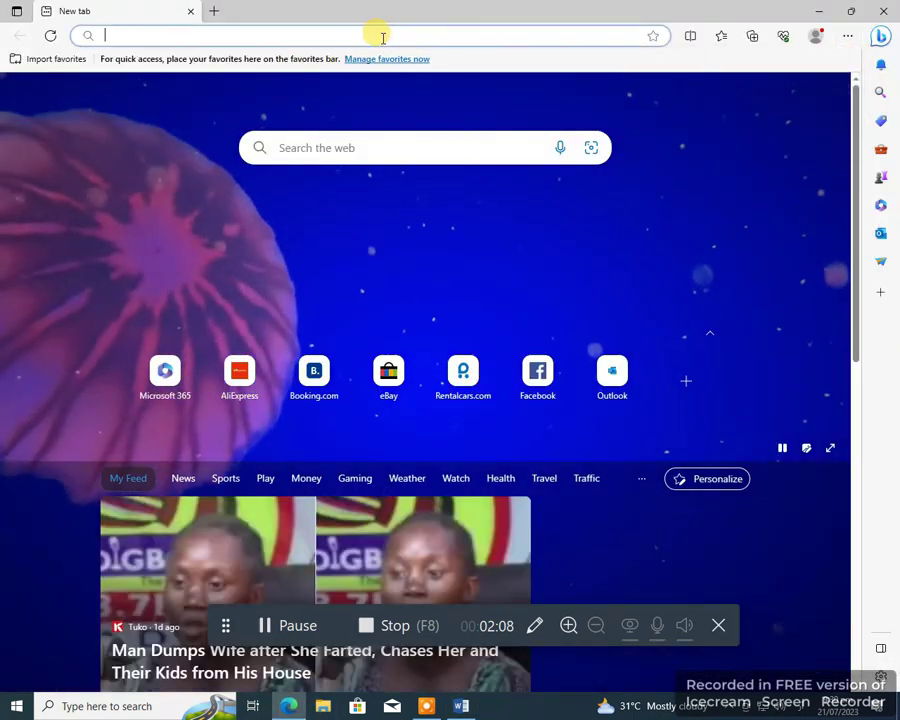
pyautogui.write('ار')
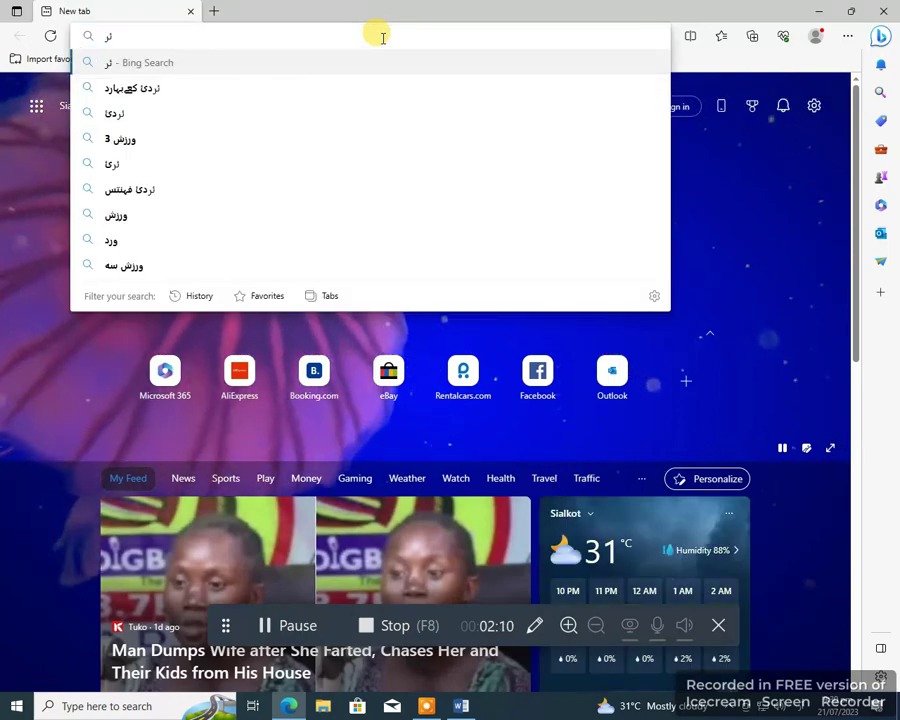
pyautogui.press('BackSpace')
pyautogui.press('BackSpace')
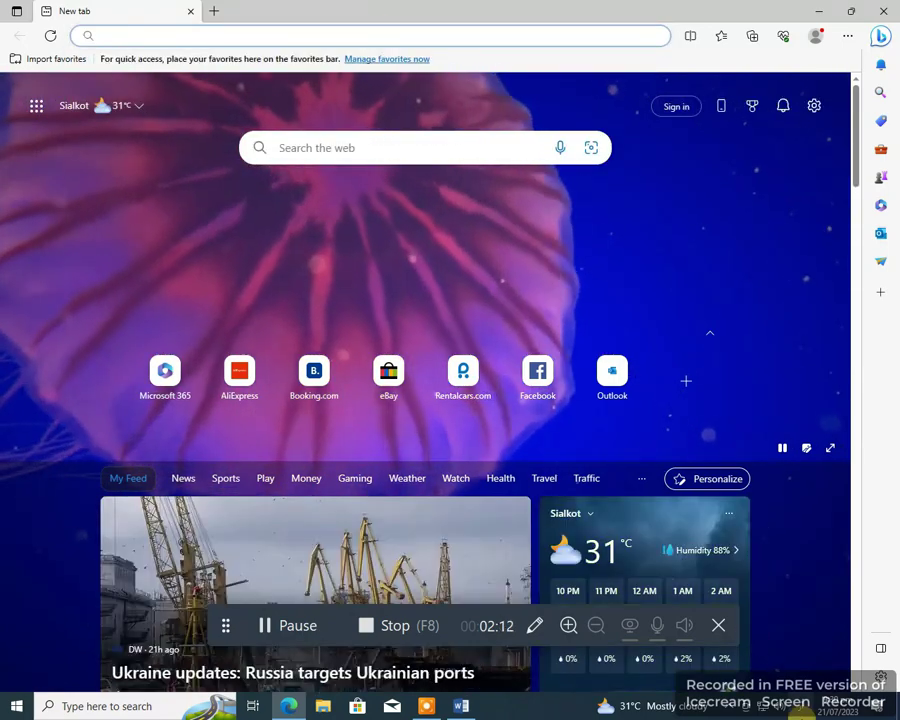
pyautogui.click(800, 700)
pyautogui.click(789, 631)
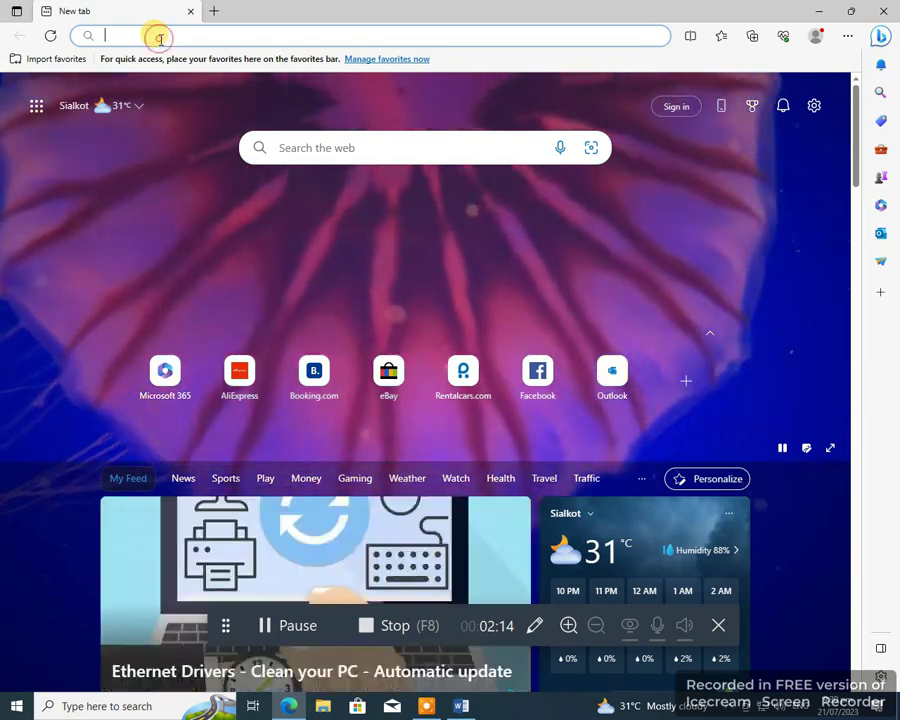
# - Search Bing images for 'urdu phonetic keyboard' and open the CRULP Urdu Phonetic layout image
pyautogui.write('urdu p')
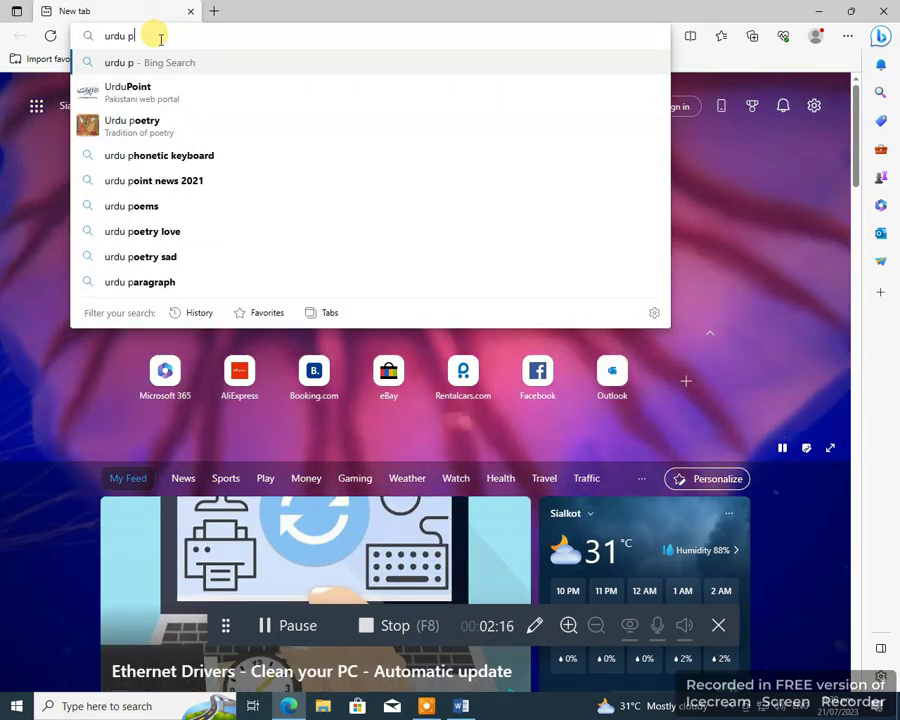
pyautogui.write('honetic')
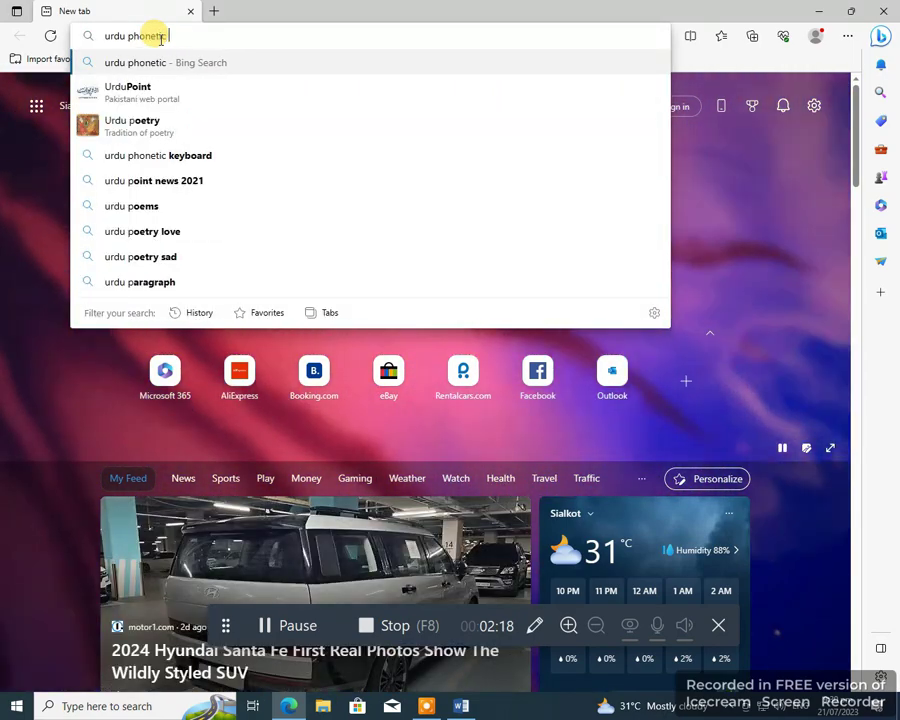
pyautogui.click(174, 88)
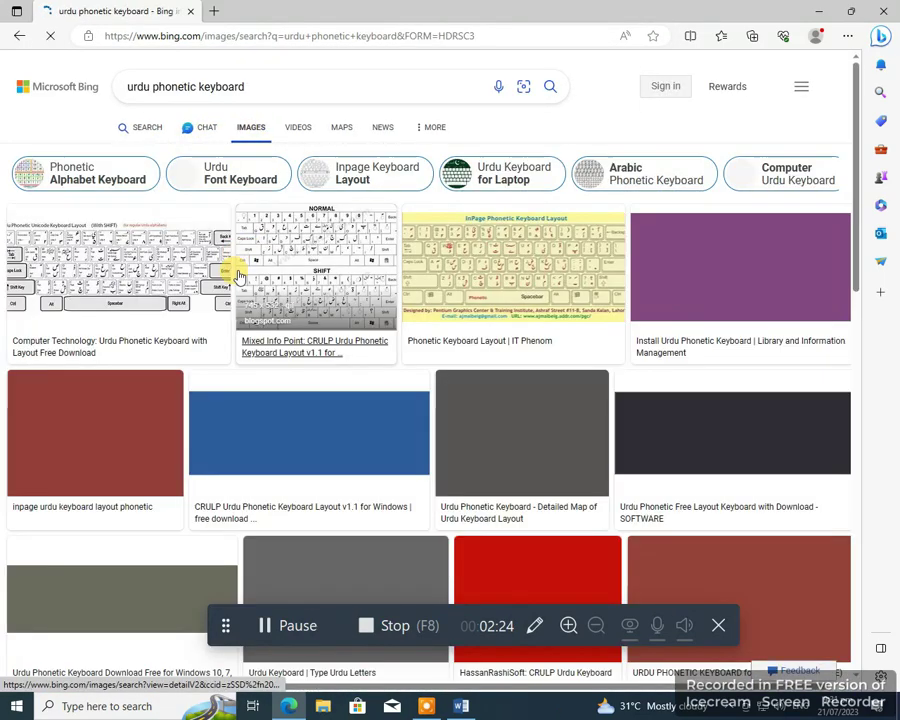
pyautogui.click(307, 252)
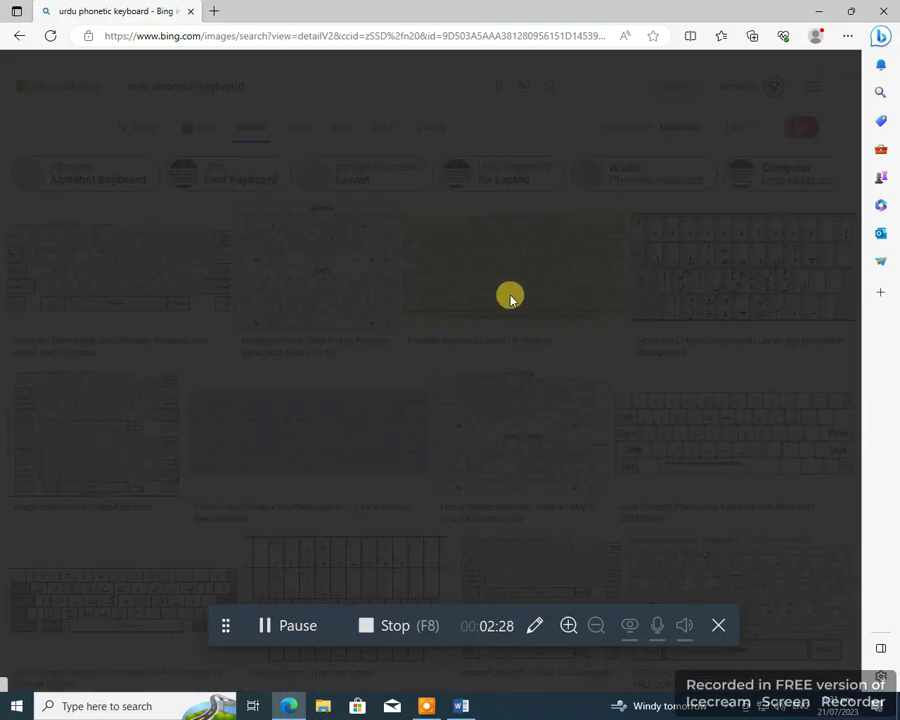